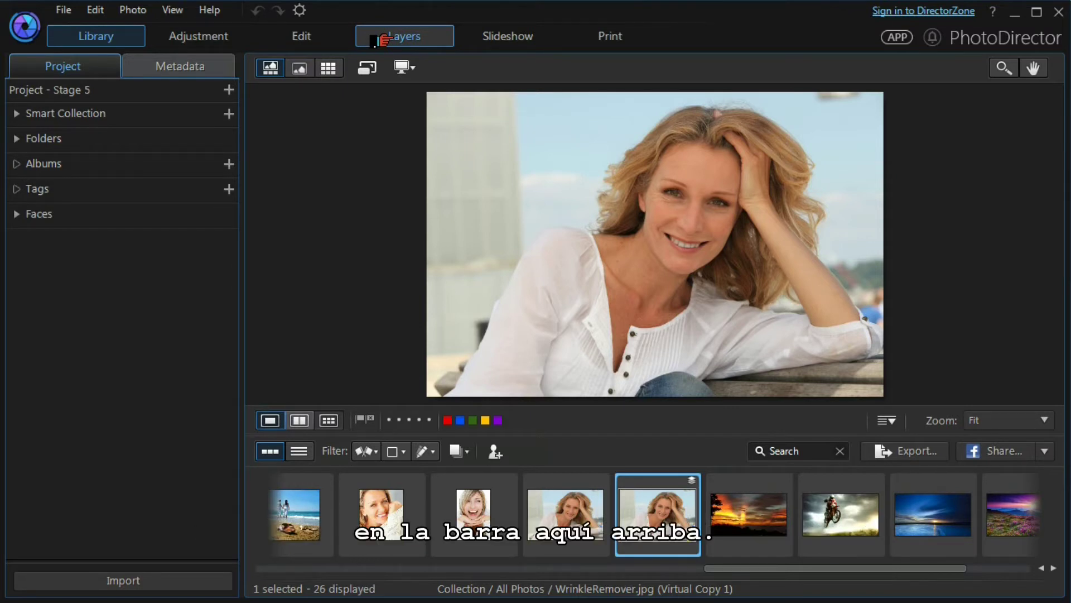
Insert Lake.jpg from Sample Pictures as a photo layer over the Background portrait
left_click(383, 38)
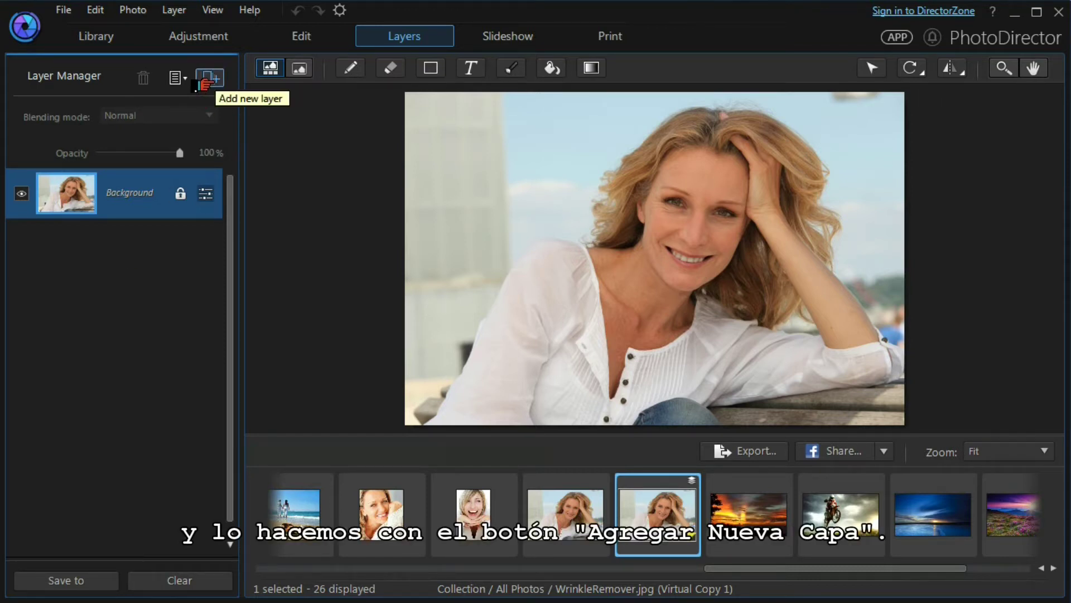
left_click(205, 81)
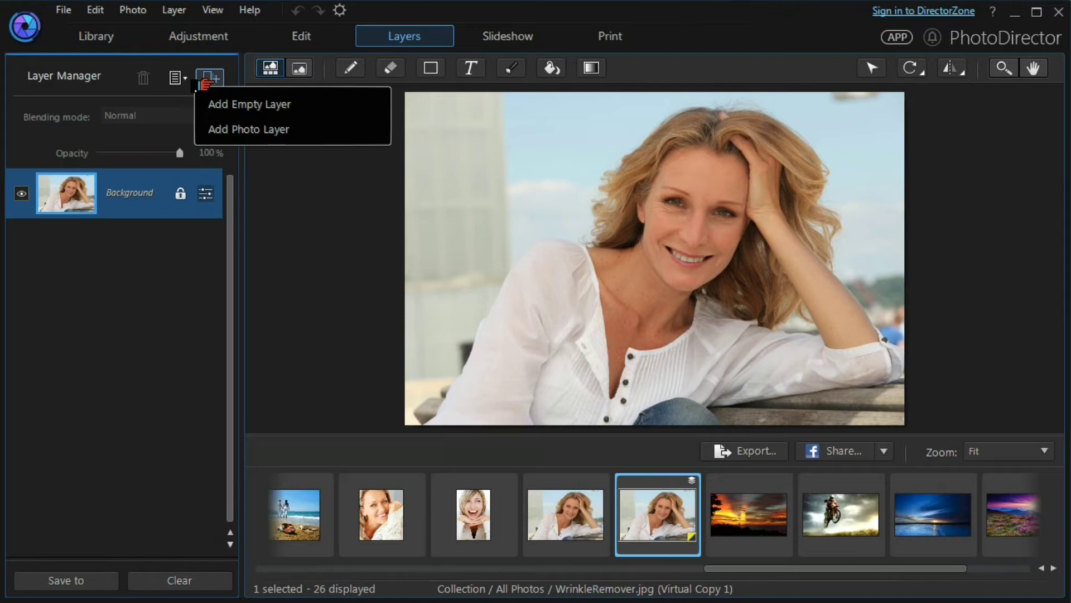
left_click(213, 130)
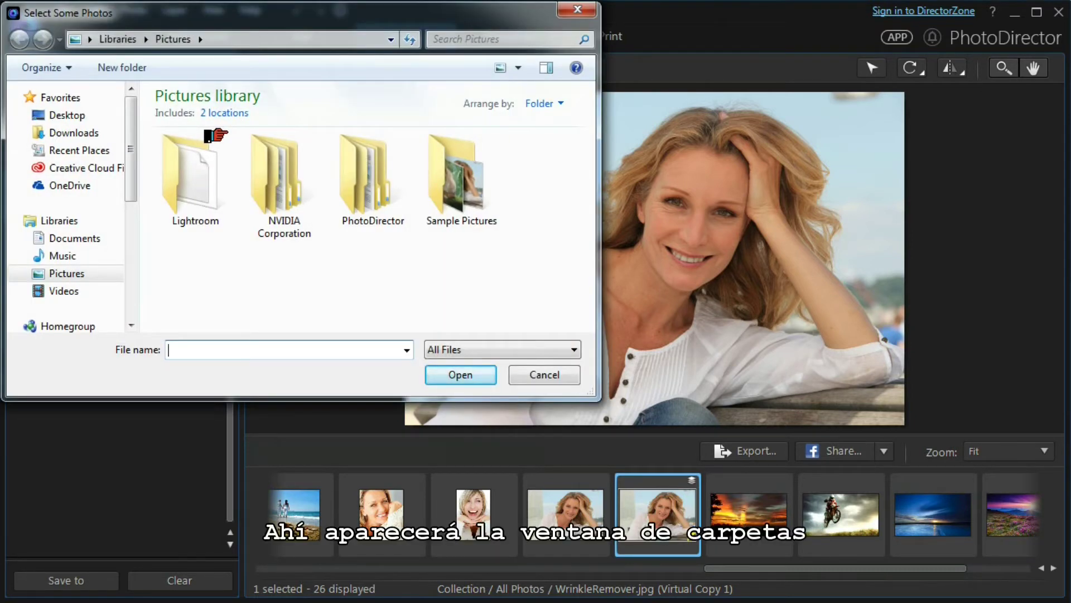
double_click(441, 190)
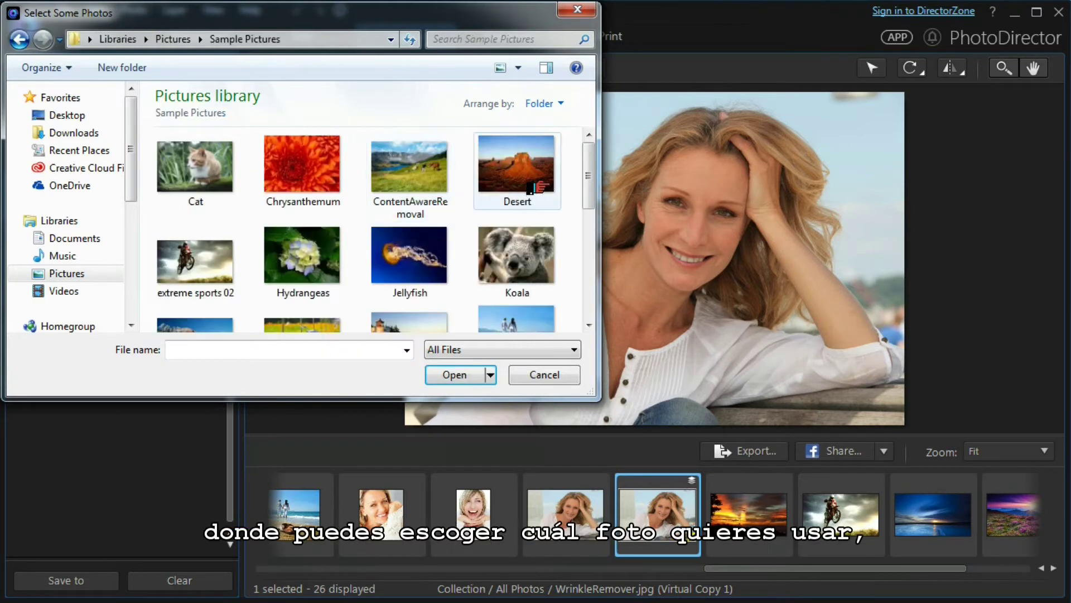
scroll(580, 187, "down", 3)
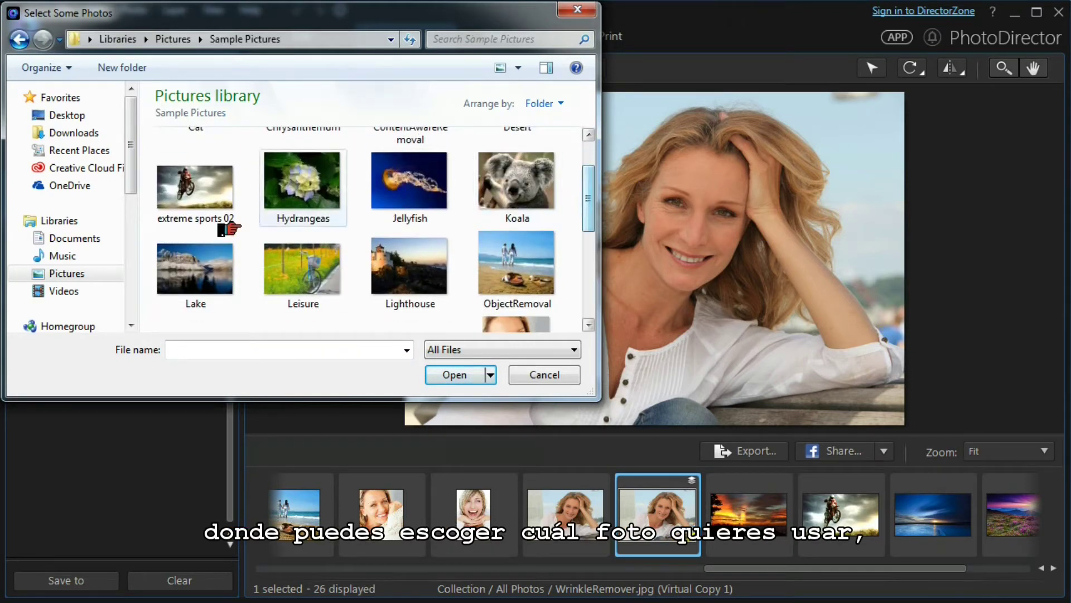
left_click(177, 265)
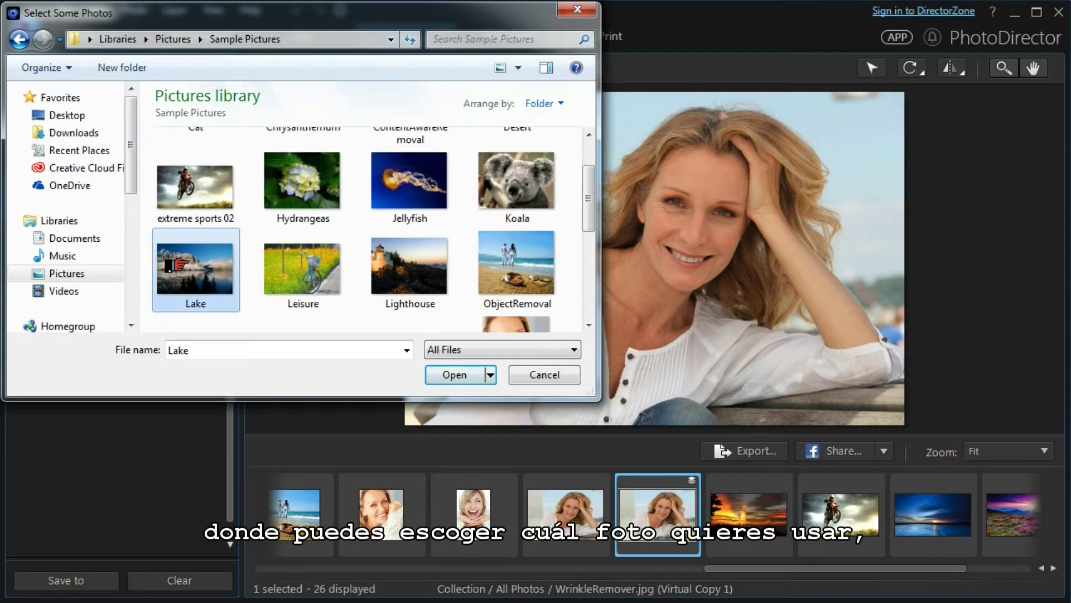
left_click(431, 374)
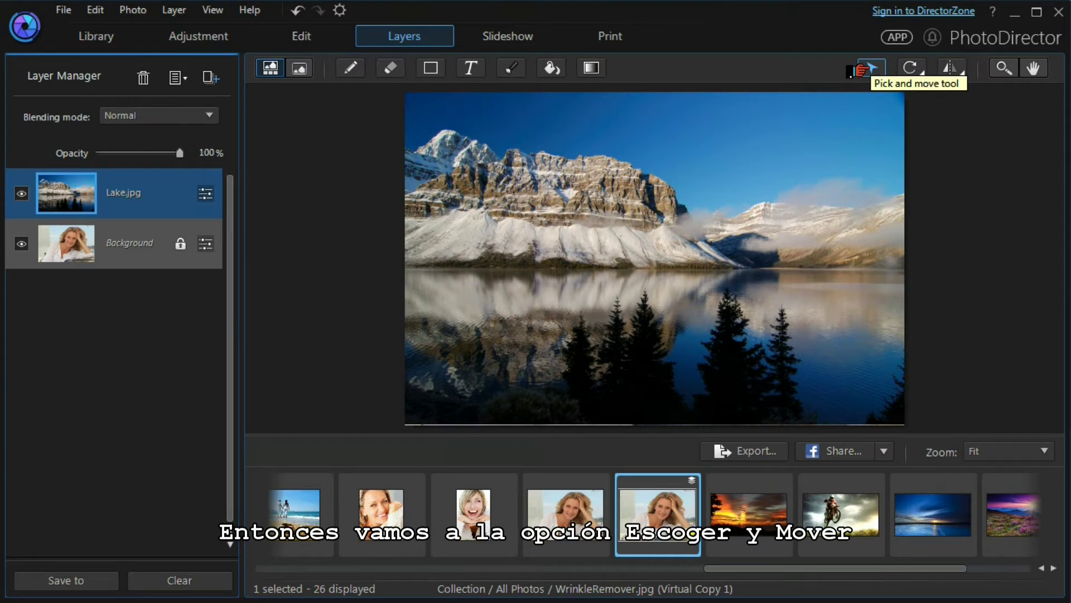
Stretch Lake.jpg outward from its top-left handle and shift it to cover the whole canvas
left_click(870, 69)
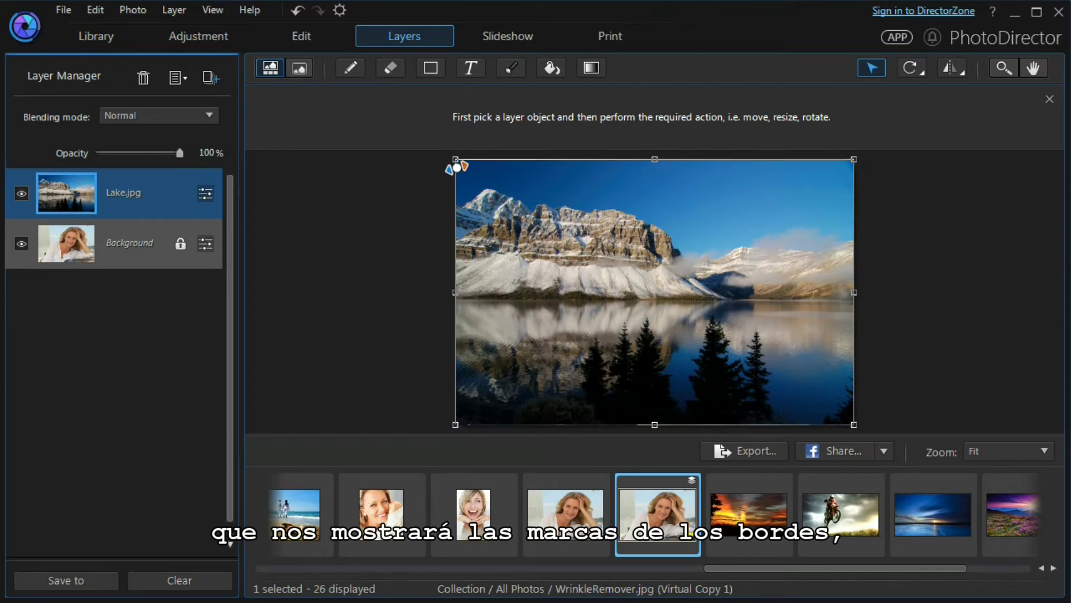
left_click_drag(456, 160, 450, 155)
left_click_drag(601, 245, 603, 246)
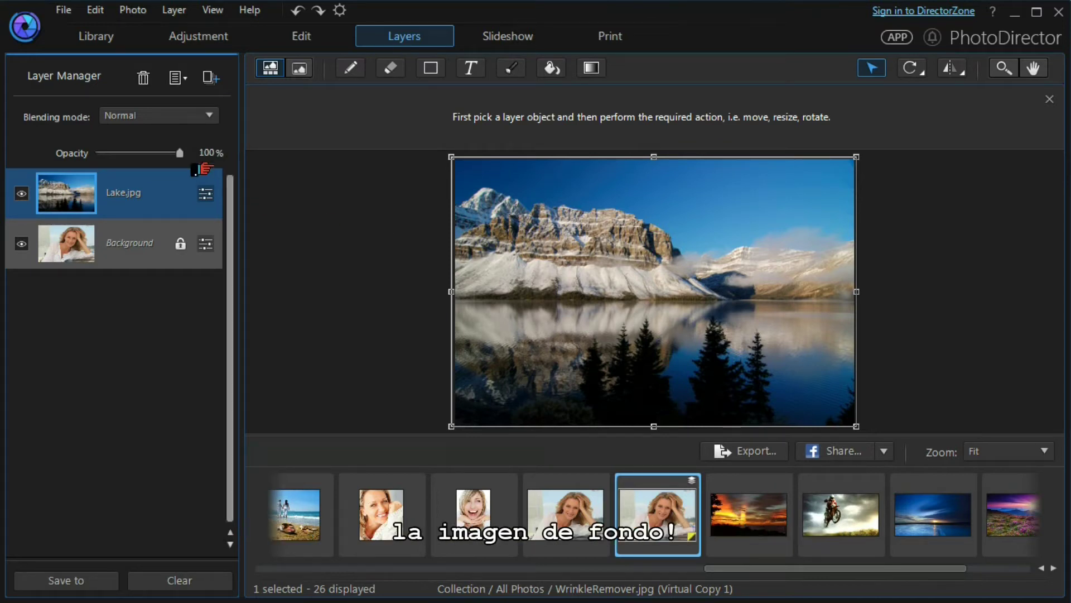
Drop the Lake.jpg layer's opacity to 24% in the Layer Manager
left_click_drag(165, 160, 104, 163)
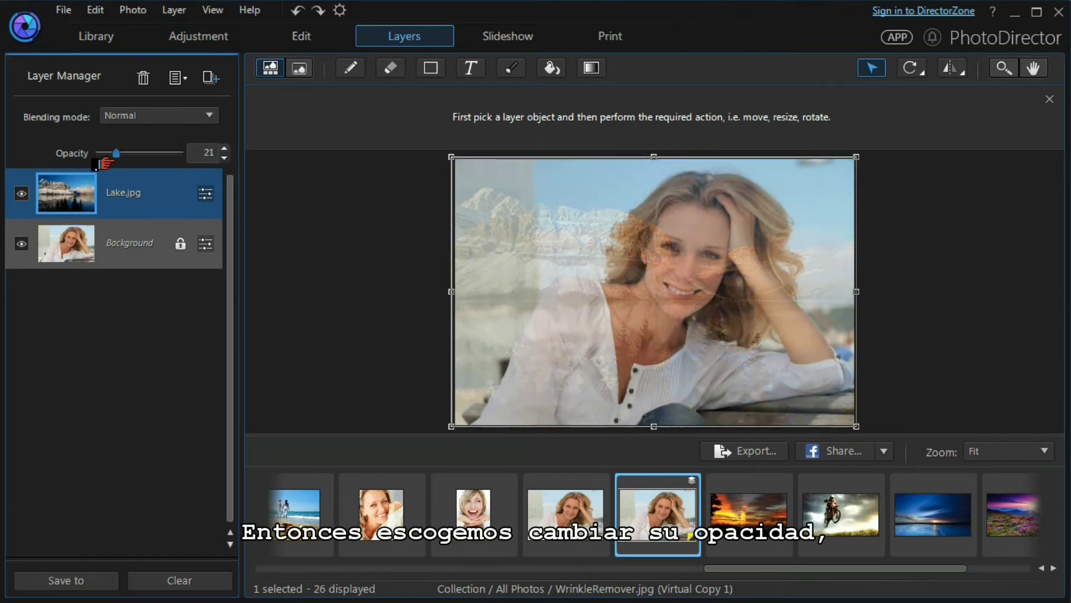
left_click_drag(104, 163, 106, 163)
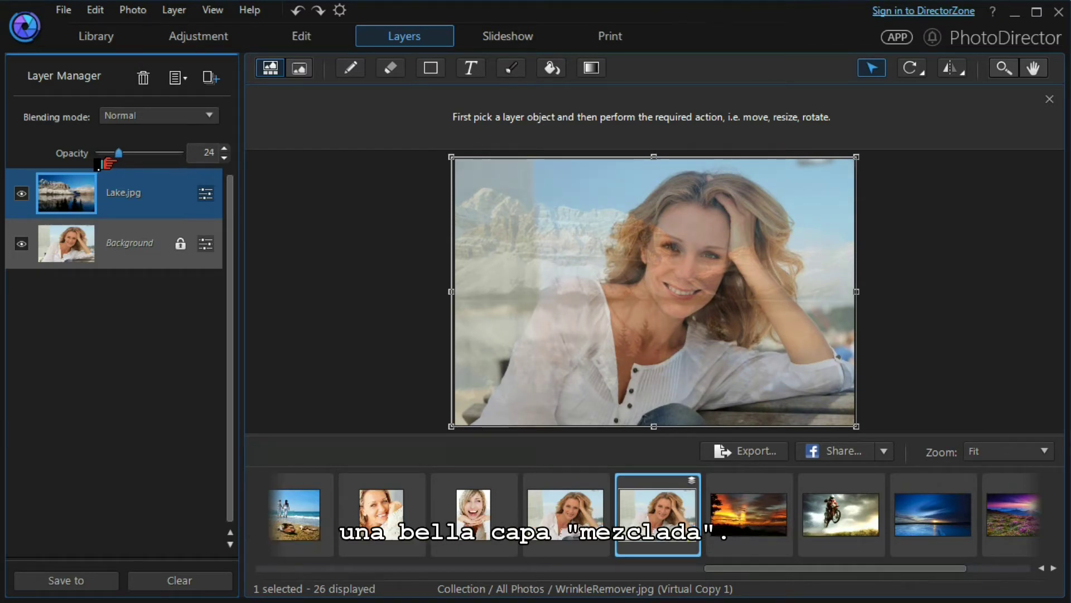
left_click_drag(106, 163, 106, 163)
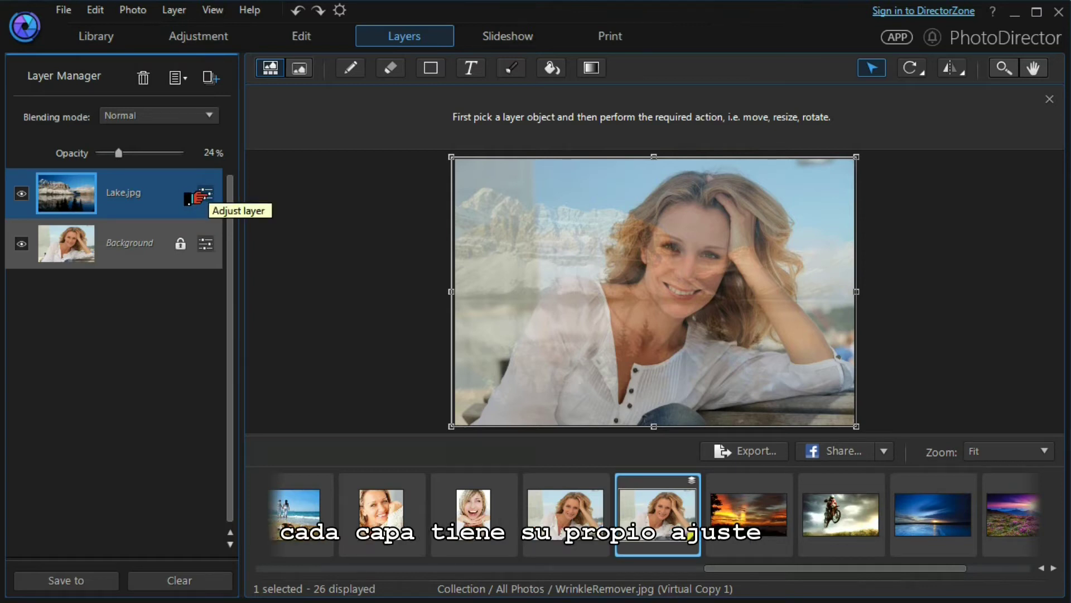
left_click(199, 196)
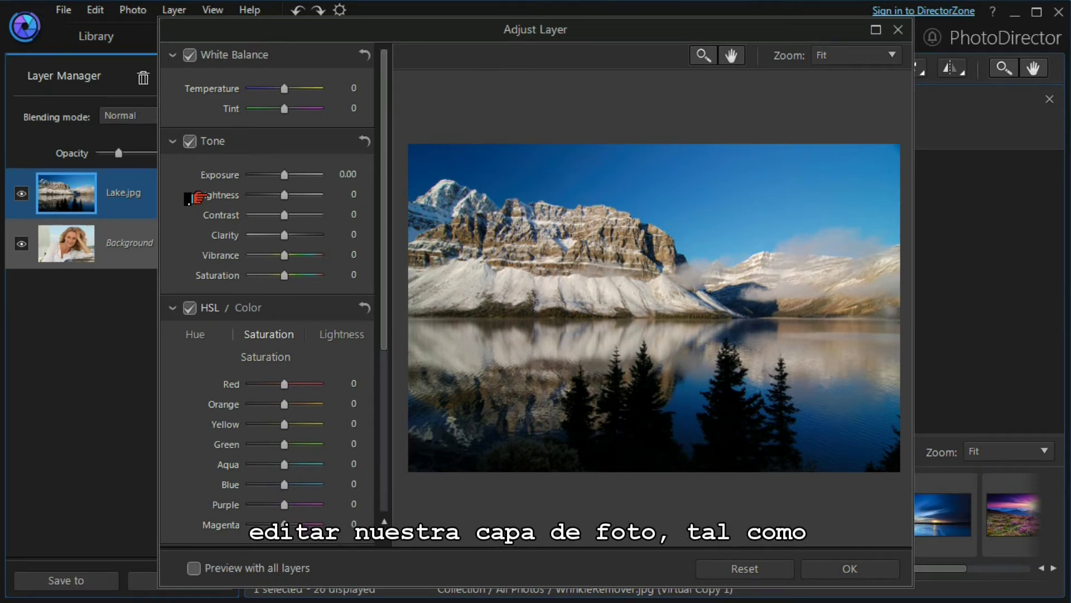
mouse_move(382, 201)
left_mouse_down()
mouse_move(384, 370)
mouse_move(384, 186)
left_mouse_up()
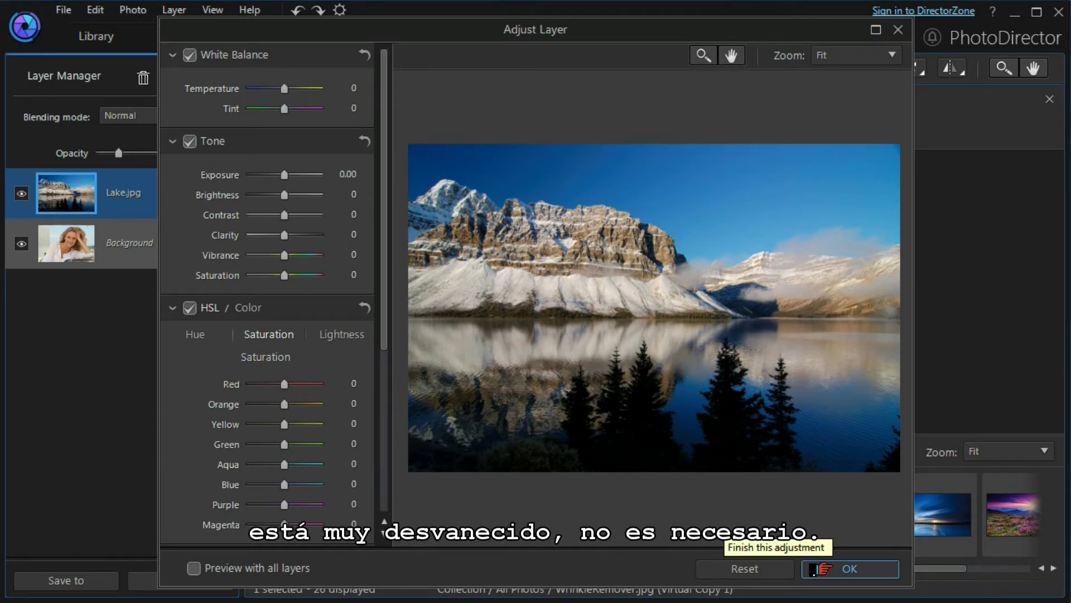
left_click(815, 569)
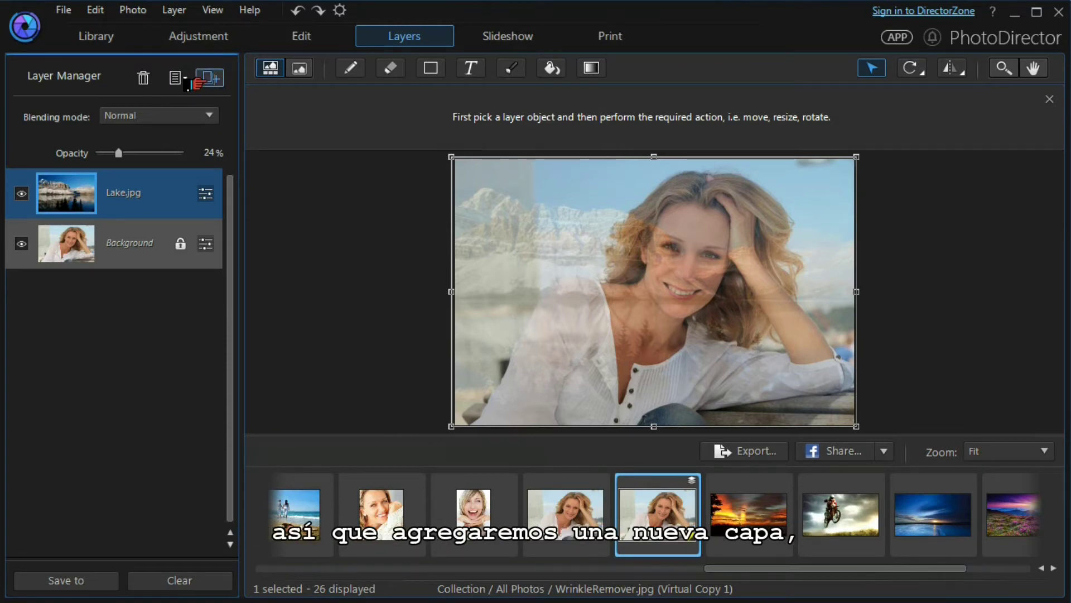
Add an empty layer on top and rename it from Layer 3 to 'Main Text'
left_click(200, 82)
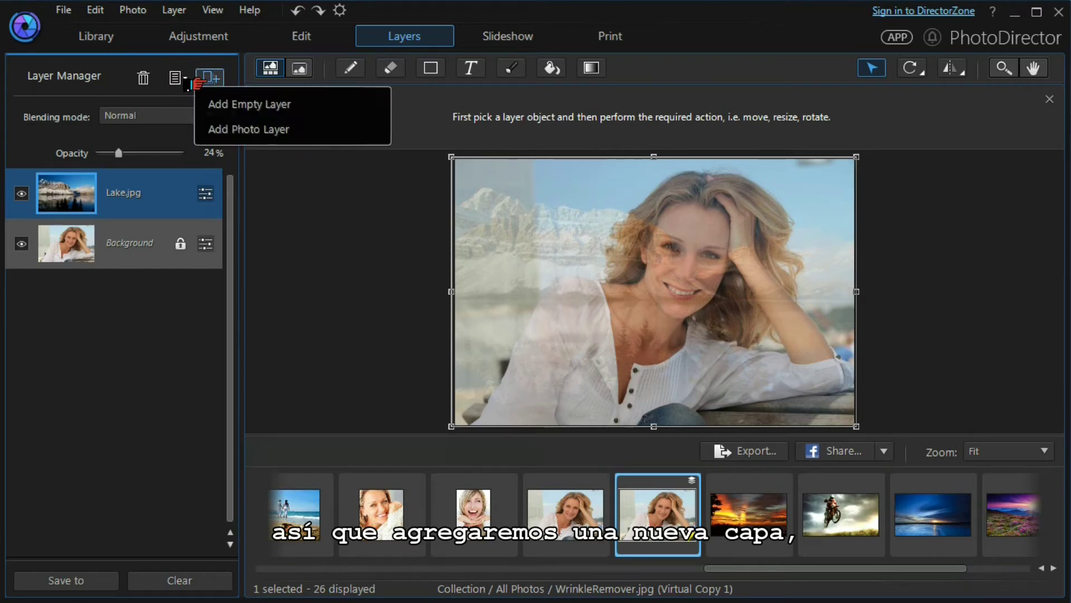
left_click(215, 114)
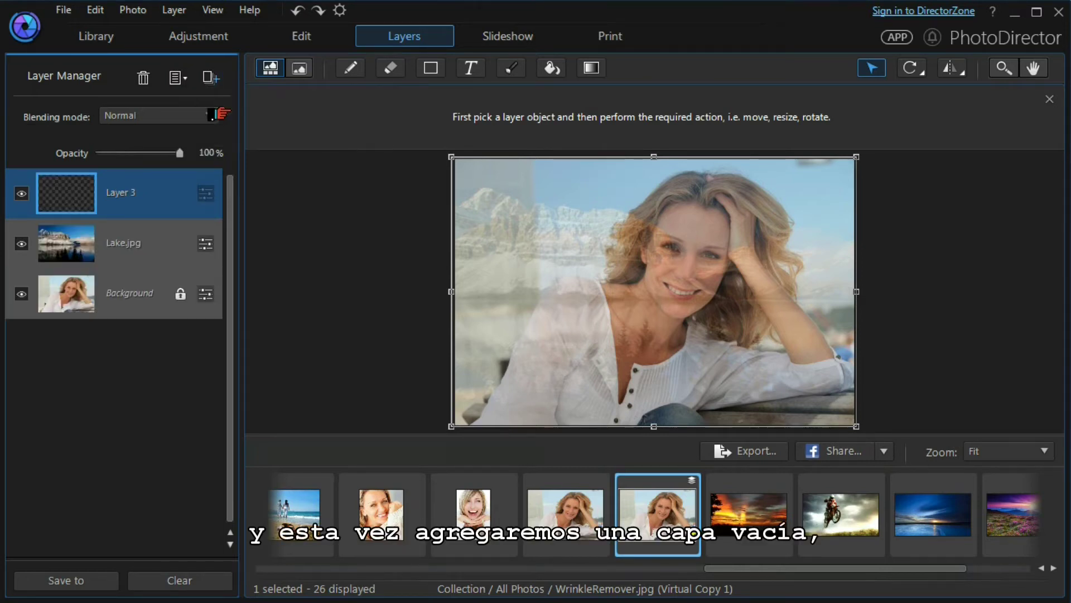
right_click(151, 195)
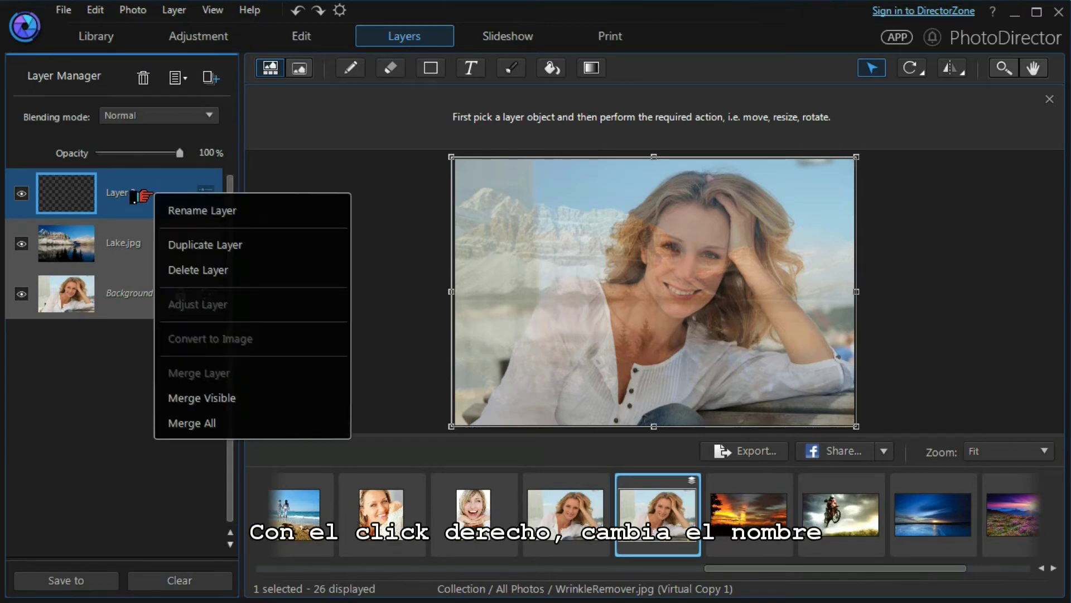
left_click(179, 212)
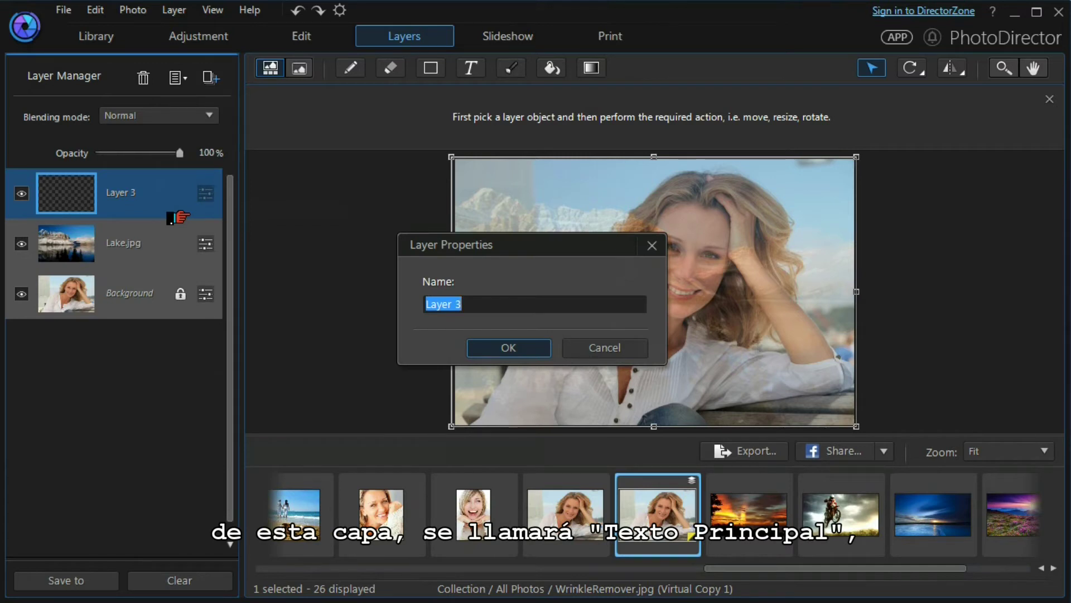
type("Main Text")
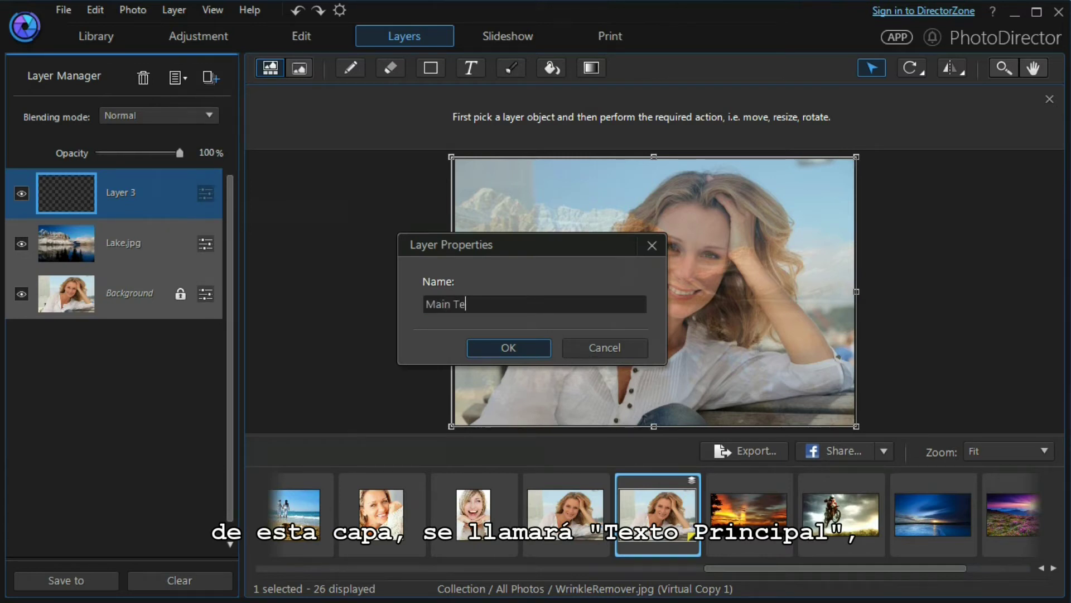
left_click(505, 346)
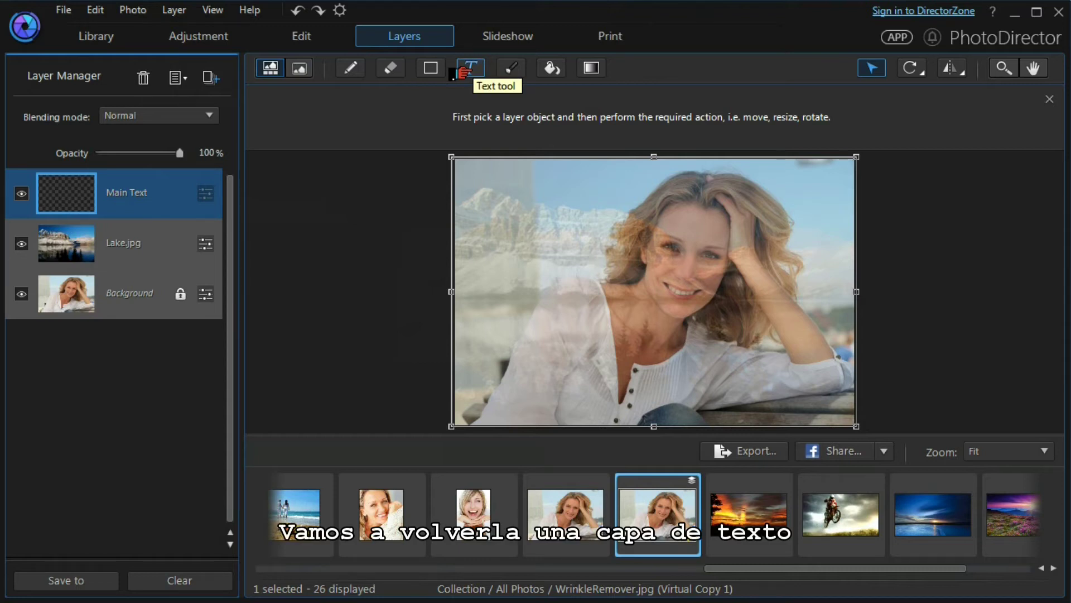
Keep the text colour blue (0000ff) and place an empty text box at the photo's upper left
left_click(468, 68)
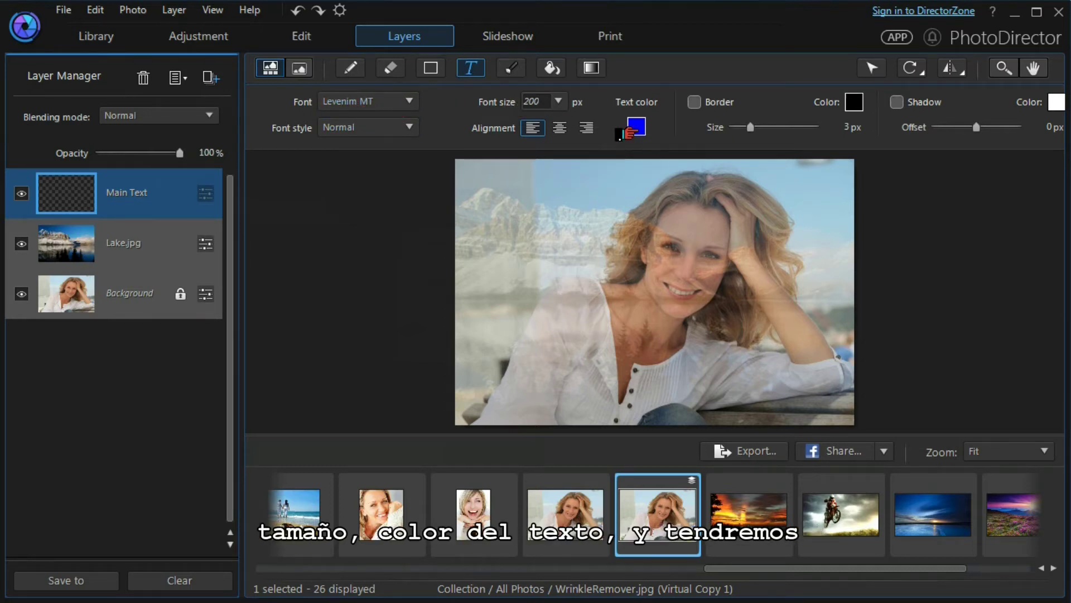
left_click(629, 133)
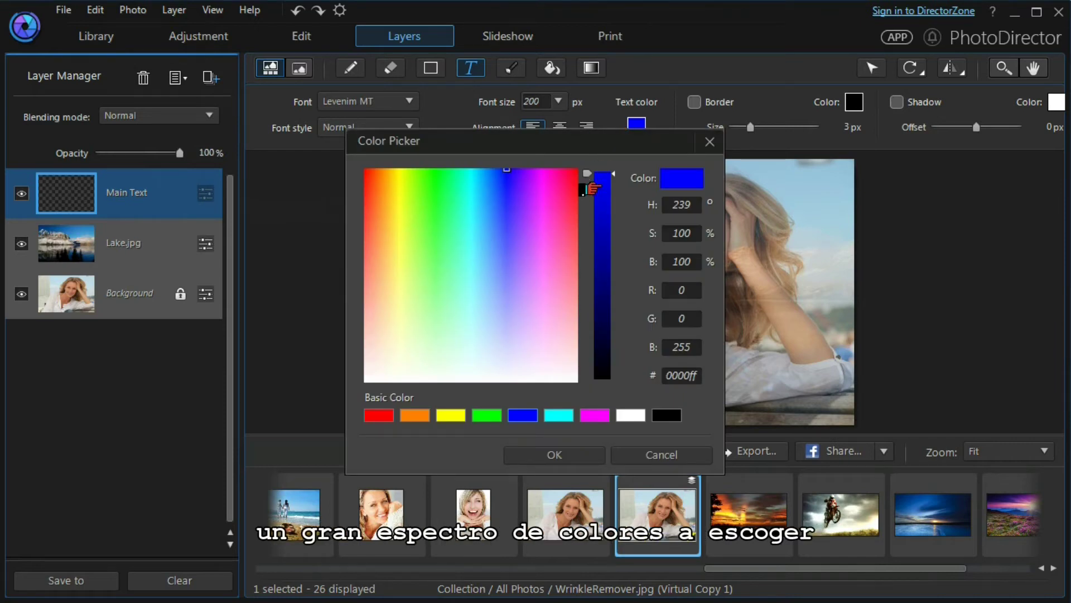
left_click(622, 457)
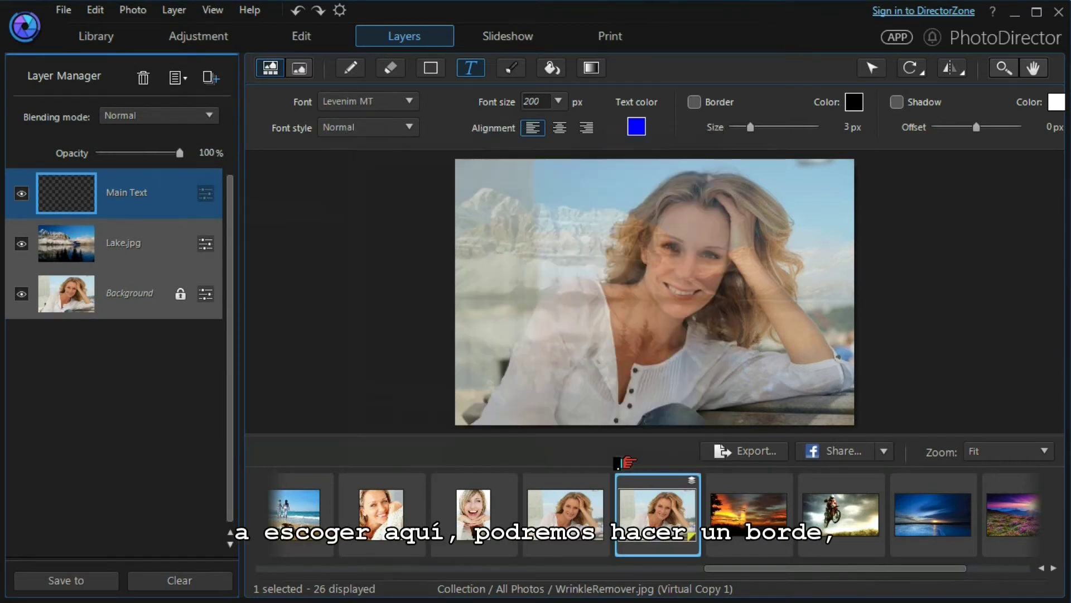
left_click(488, 196)
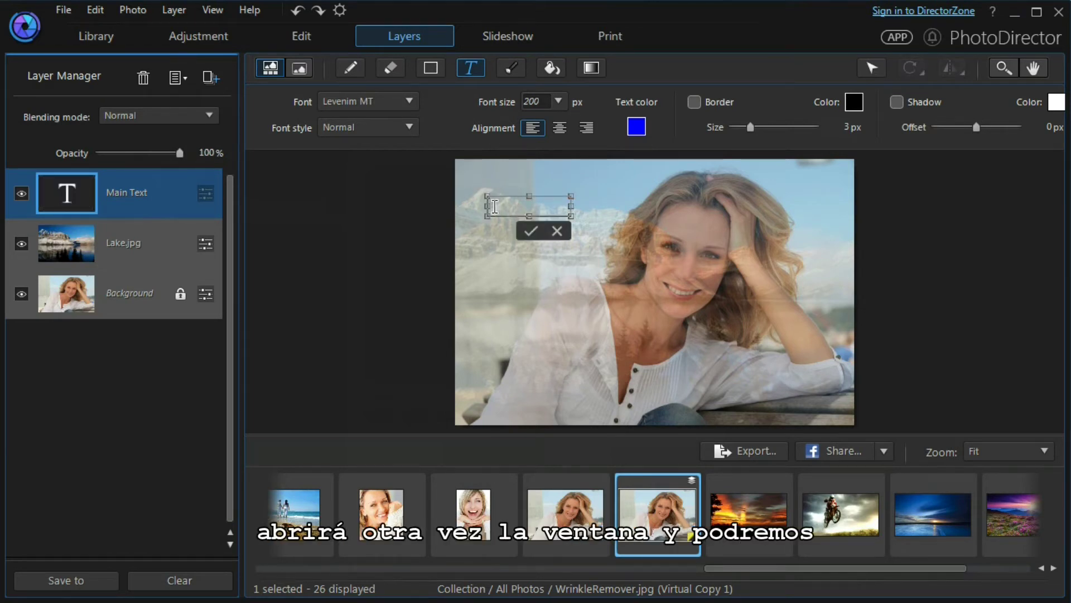
Paste 'Vacations of a lifetime', reshape its box into three lines, and commit it upper left
type("Vacations of a lifetime")
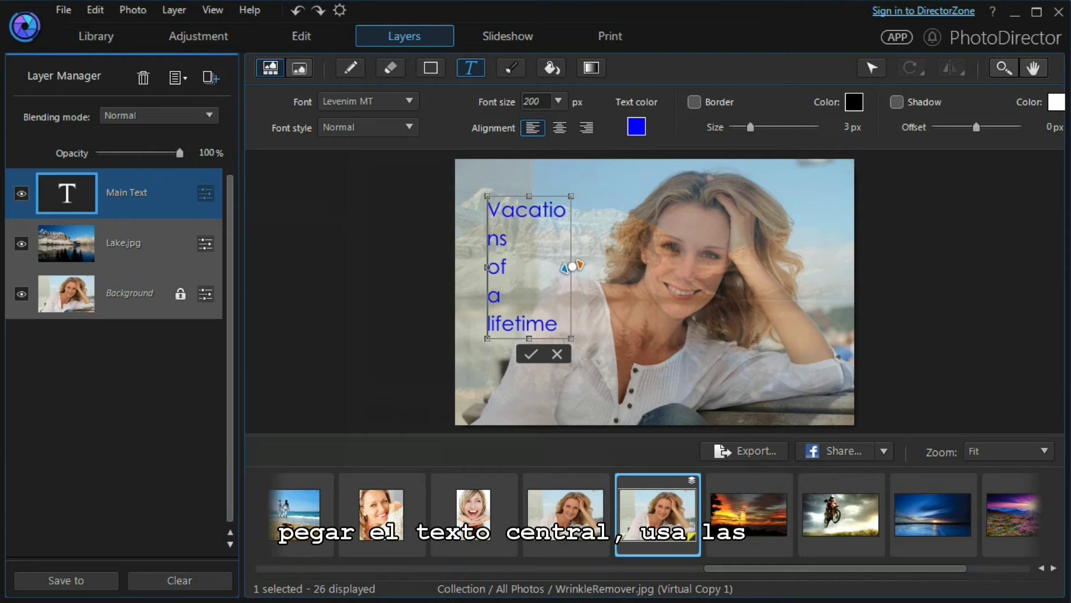
left_click_drag(571, 267, 612, 267)
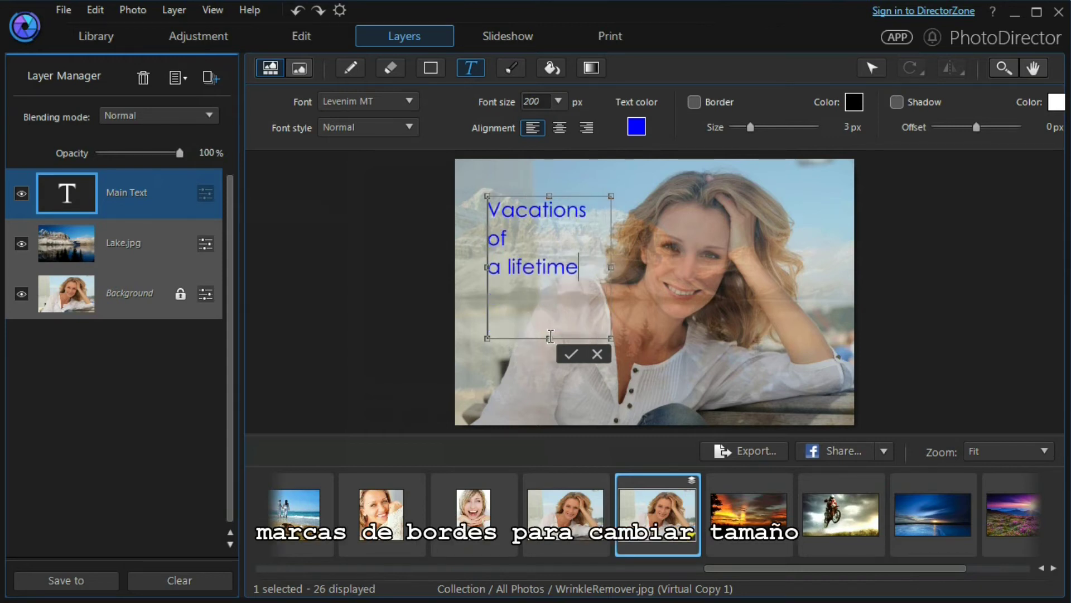
left_click_drag(550, 338, 548, 294)
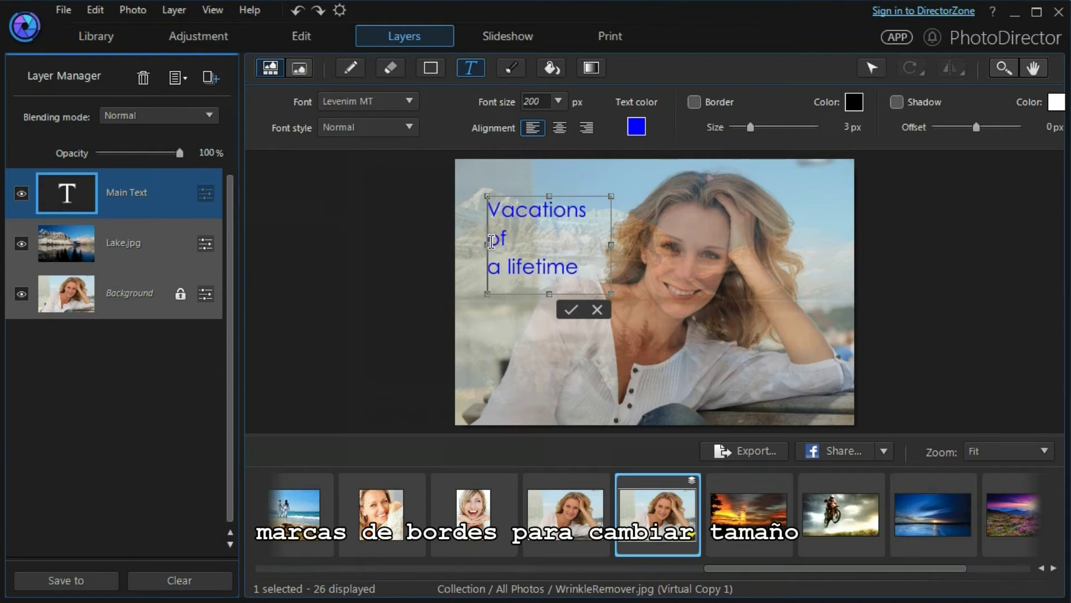
left_click(491, 242)
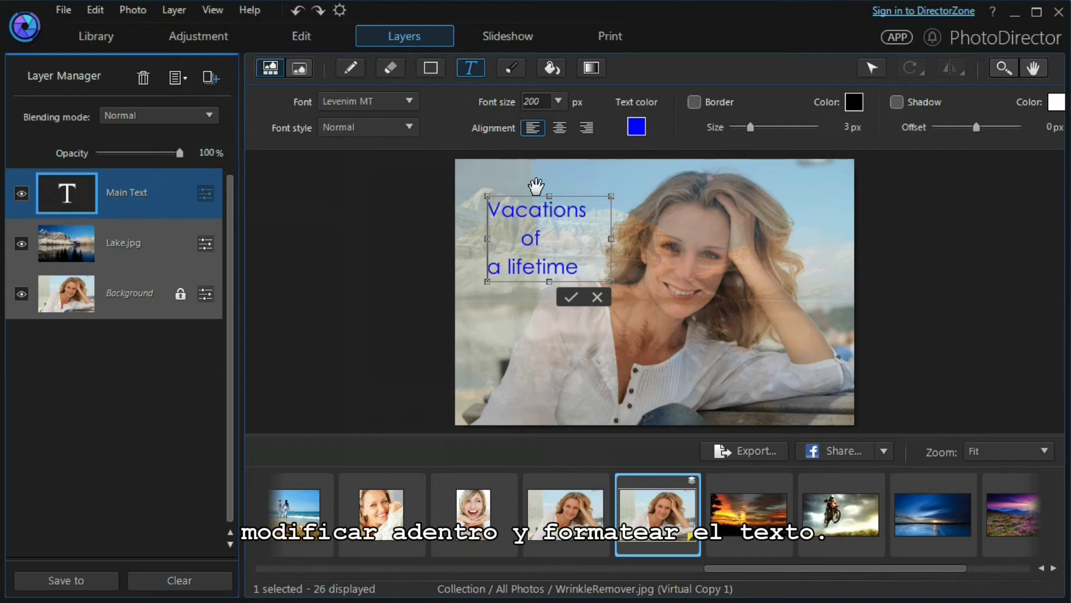
left_click_drag(535, 186, 525, 167)
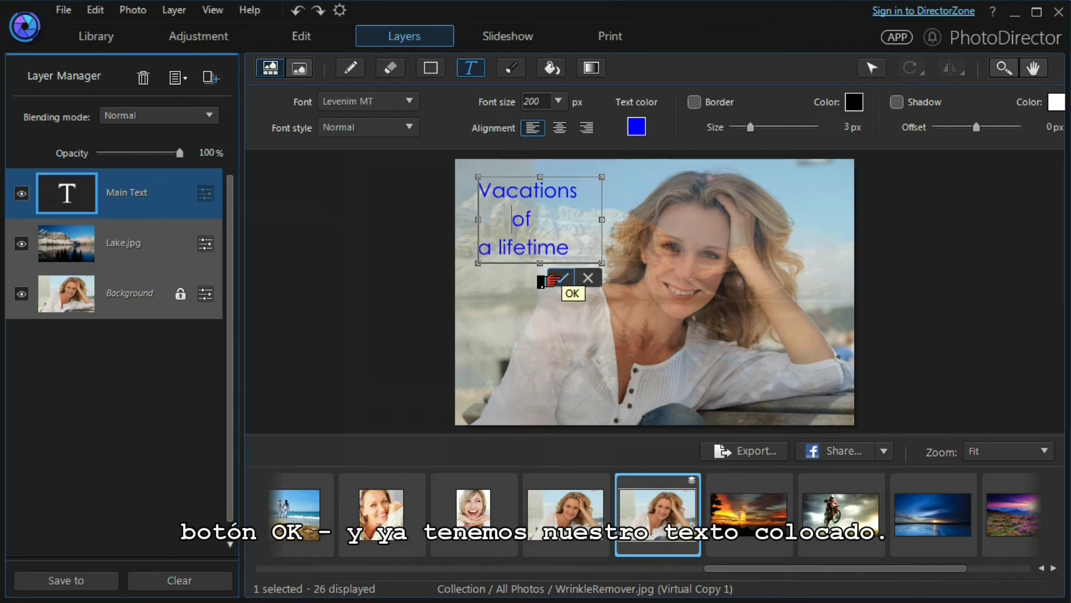
left_click(560, 278)
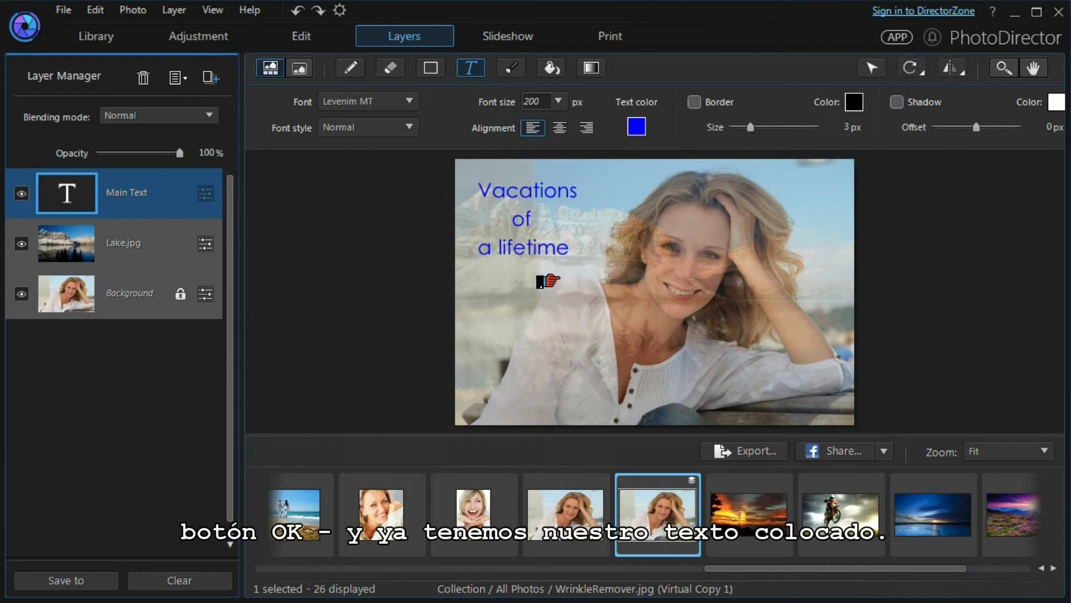
left_click(17, 194)
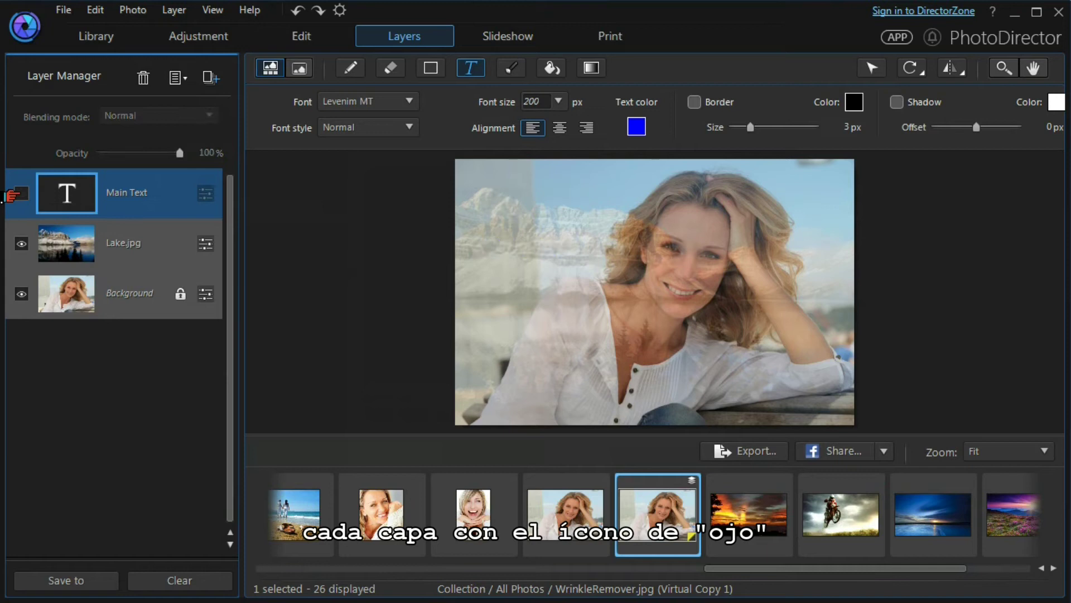
left_click(17, 244)
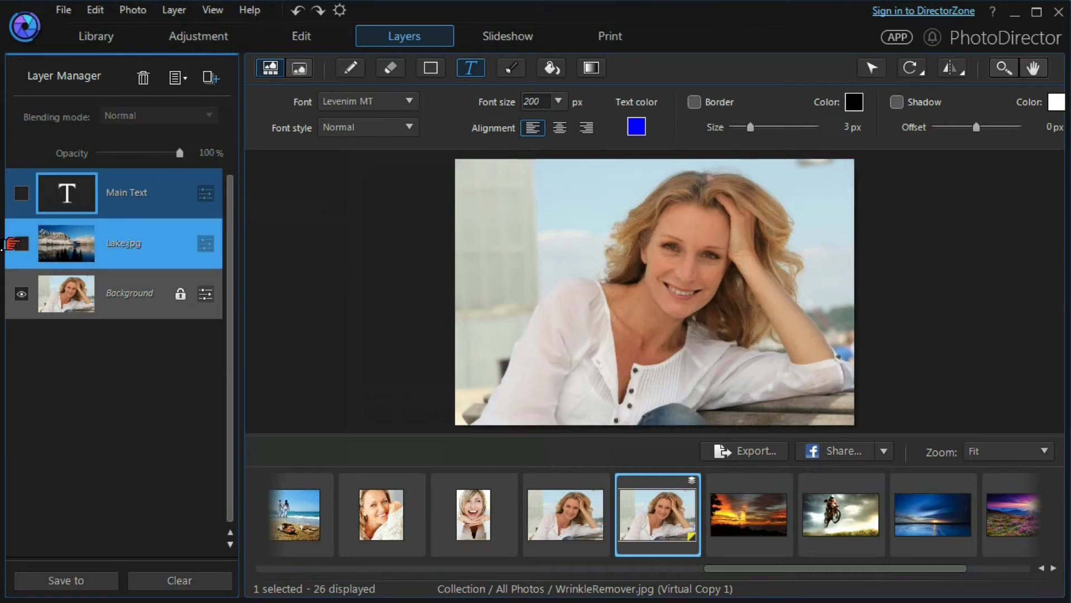
left_click(17, 244)
left_click(17, 194)
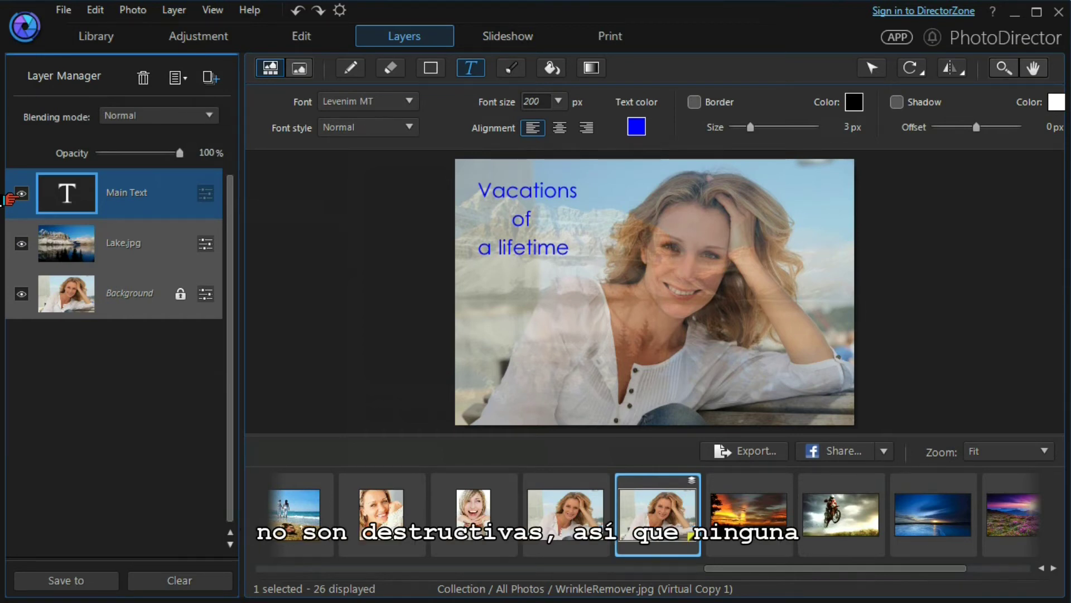
left_click(107, 240)
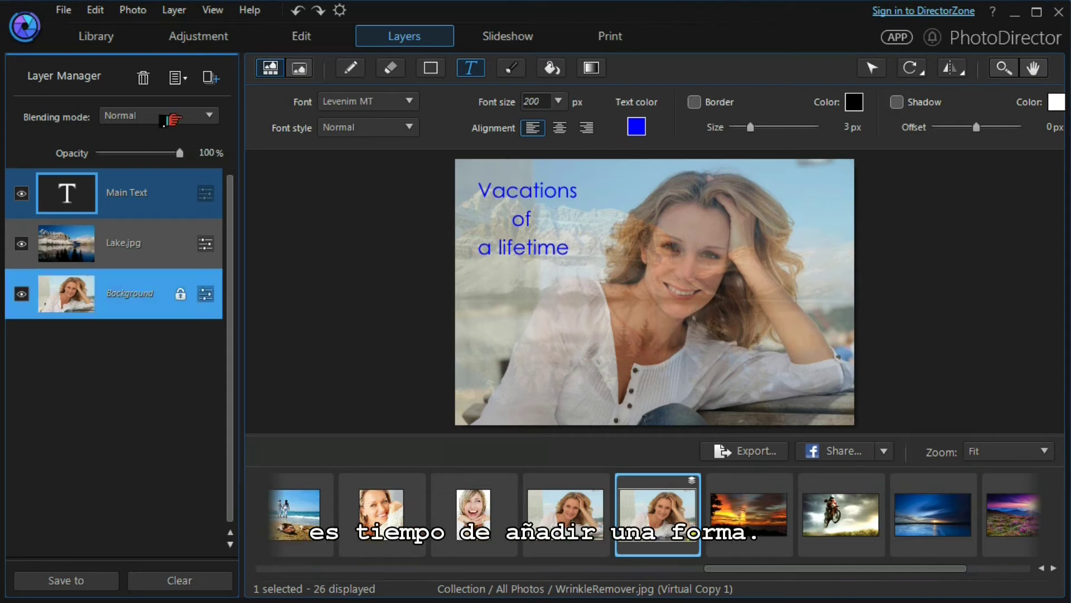
left_click(207, 78)
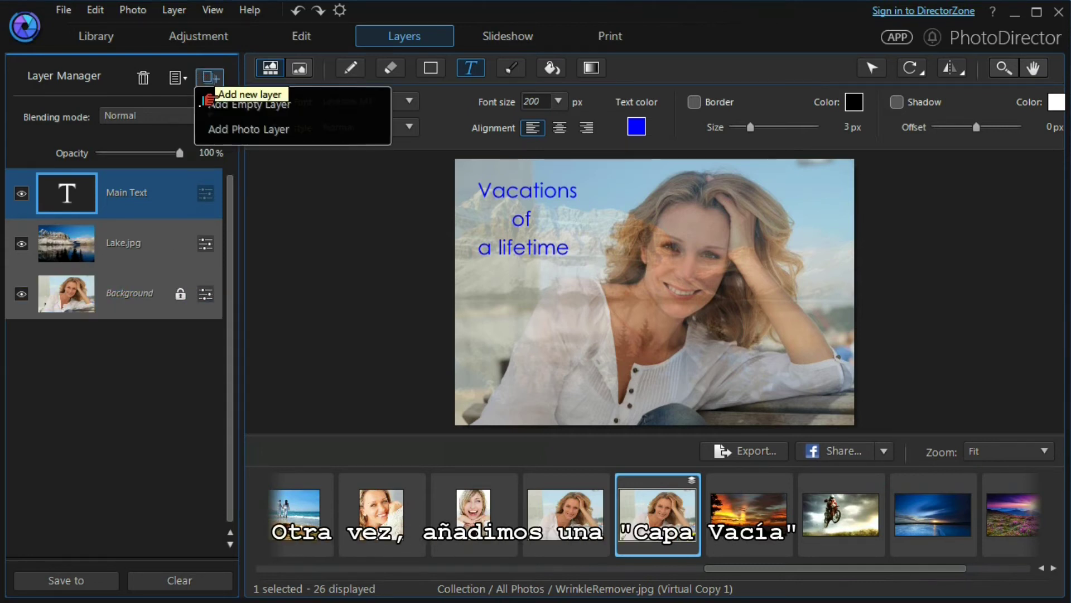
Add an empty layer above Main Text with the Shape tool active, named 'Shape 1'
left_click(207, 104)
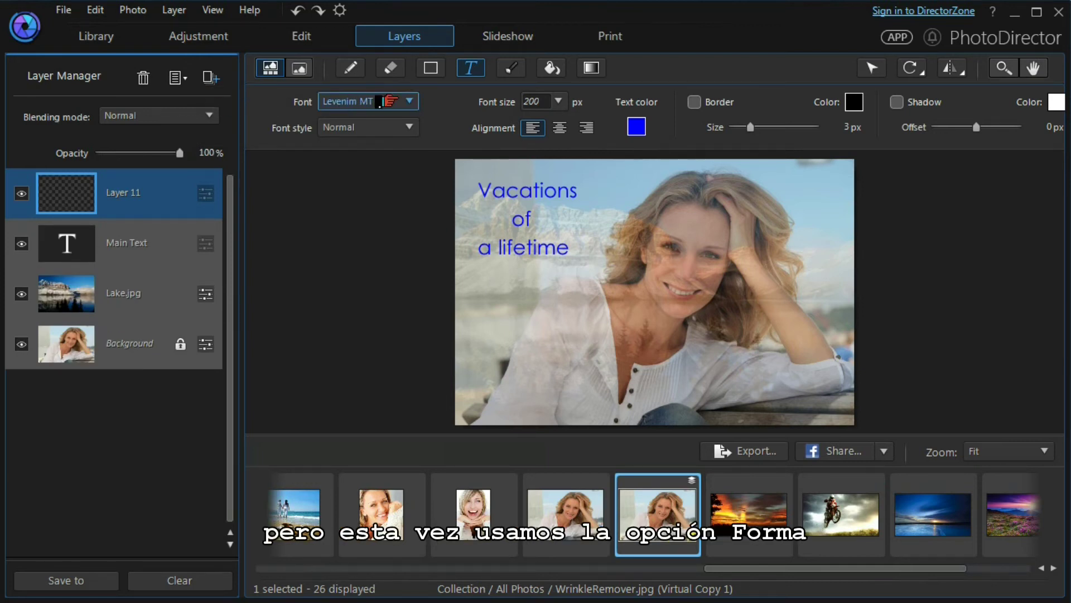
left_click(423, 70)
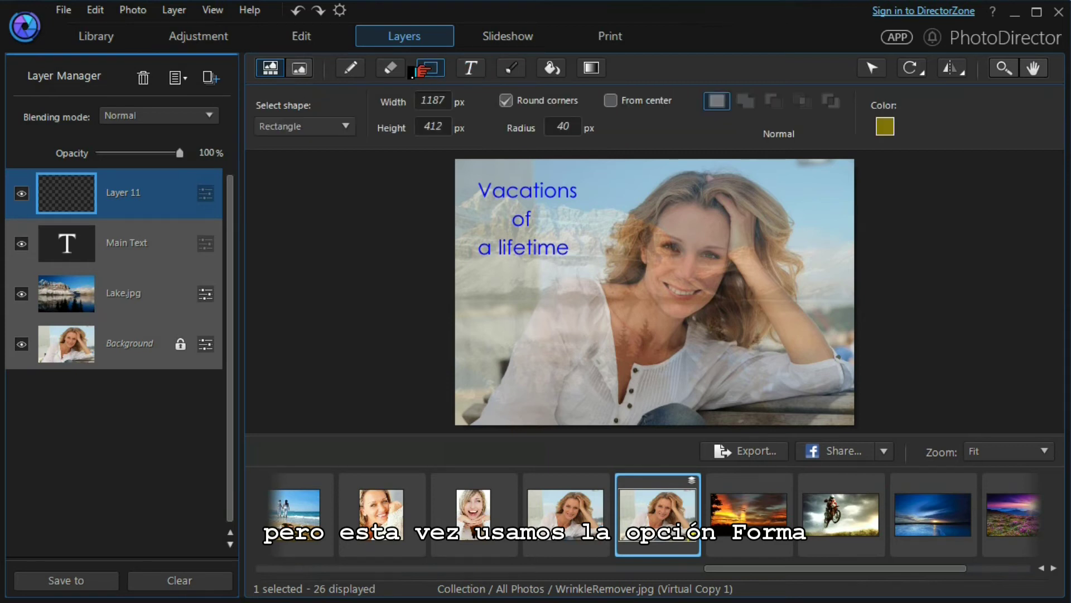
right_click(126, 207)
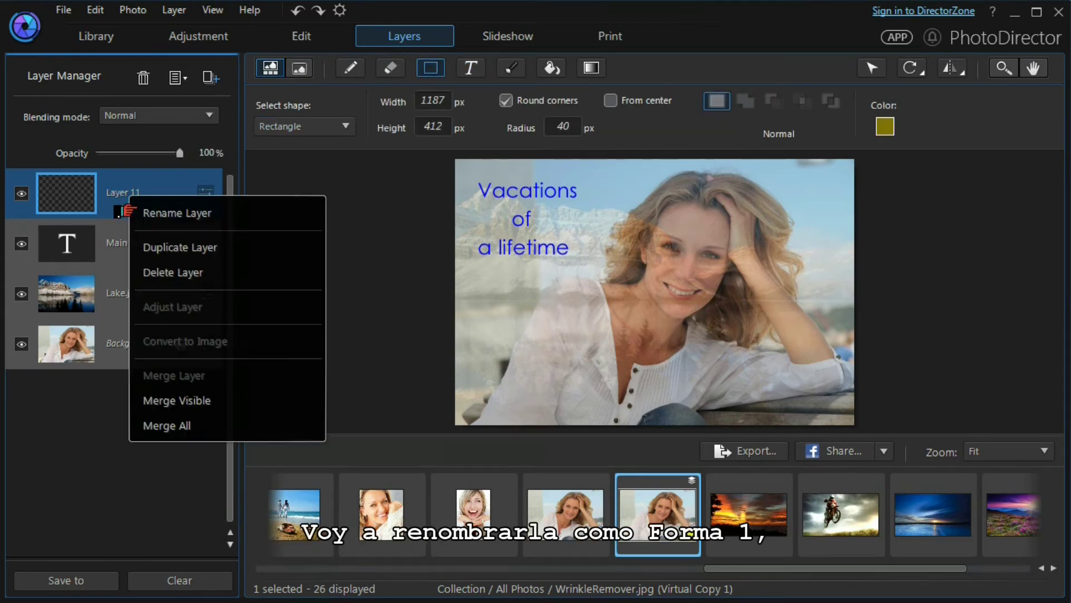
left_click(159, 215)
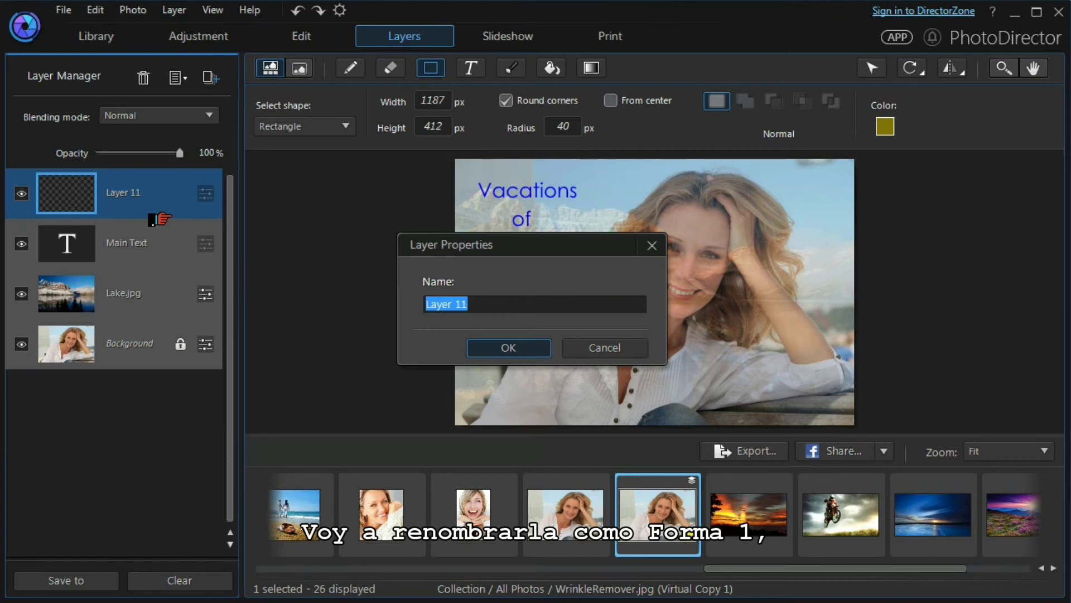
type("Shape 1")
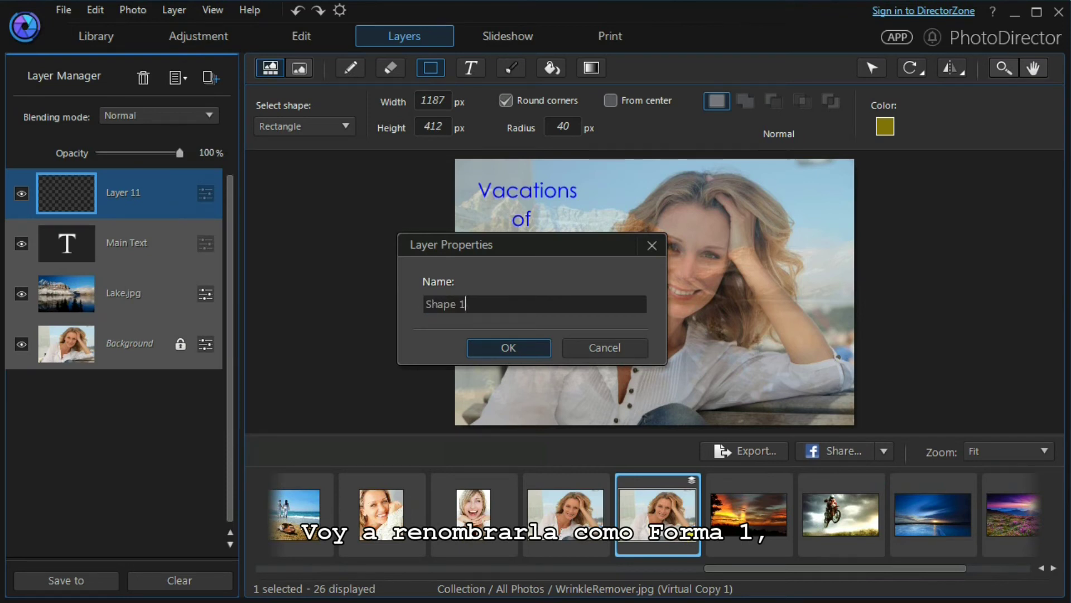
left_click(476, 347)
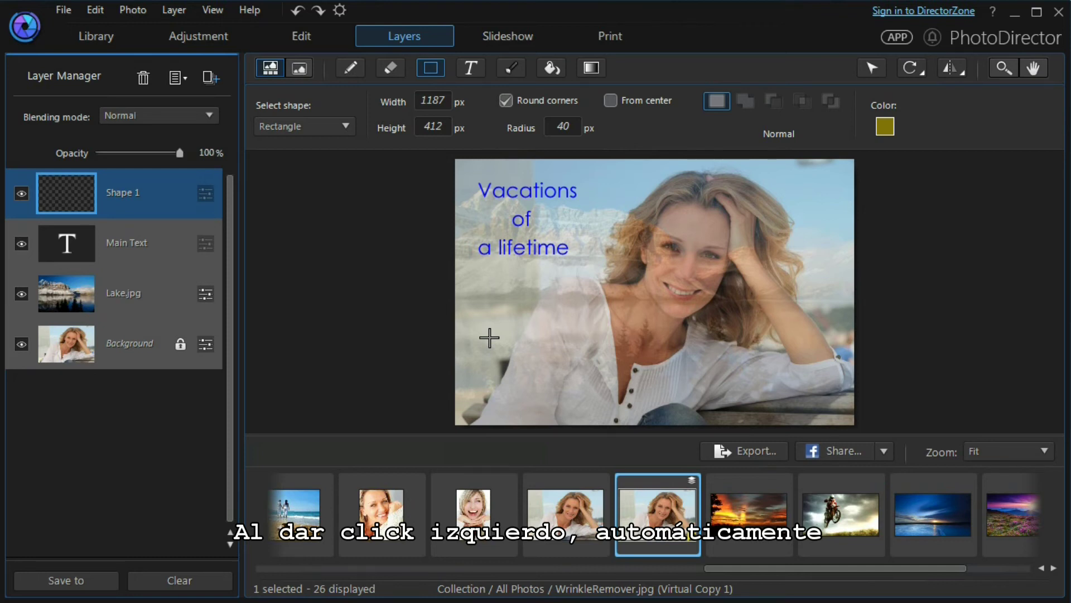
Draw an olive rectangle at the lower left, move it slightly lower, and reduce its opacity
left_click(489, 337)
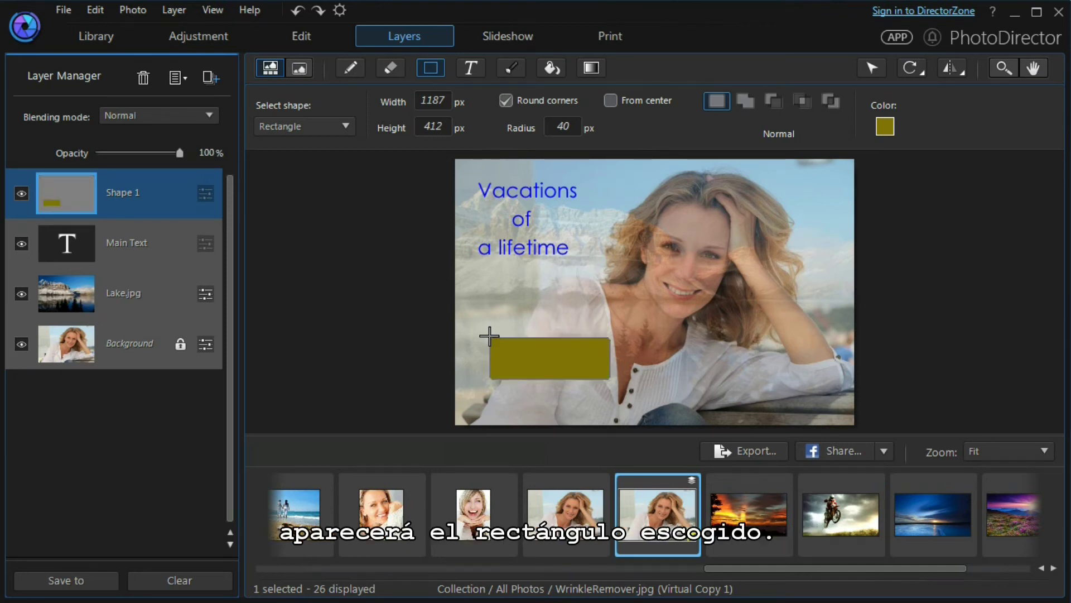
left_click(862, 71)
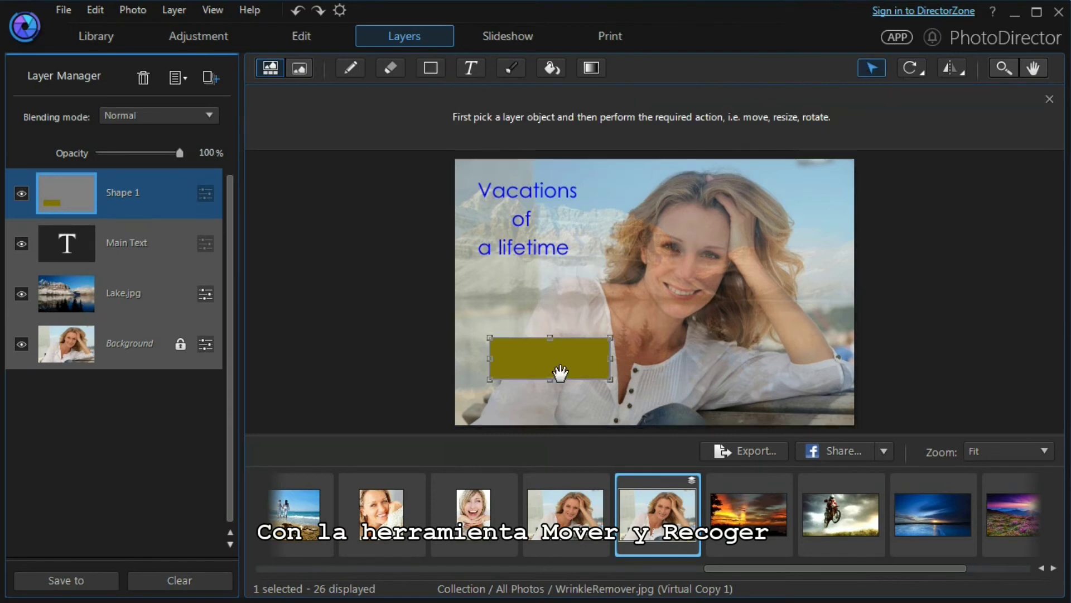
left_click_drag(552, 358, 536, 391)
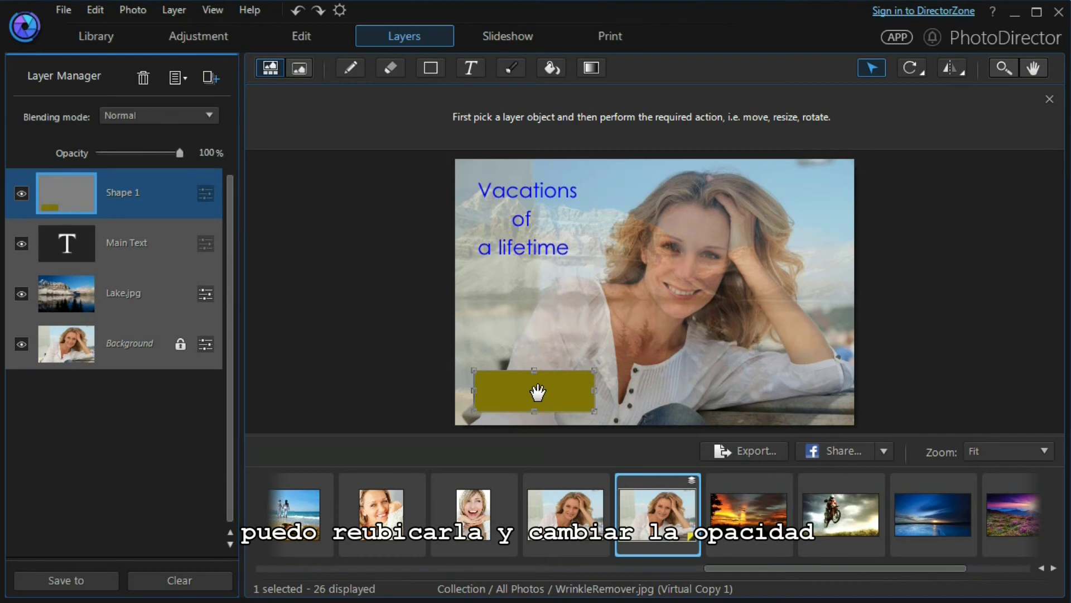
left_click_drag(187, 154, 143, 157)
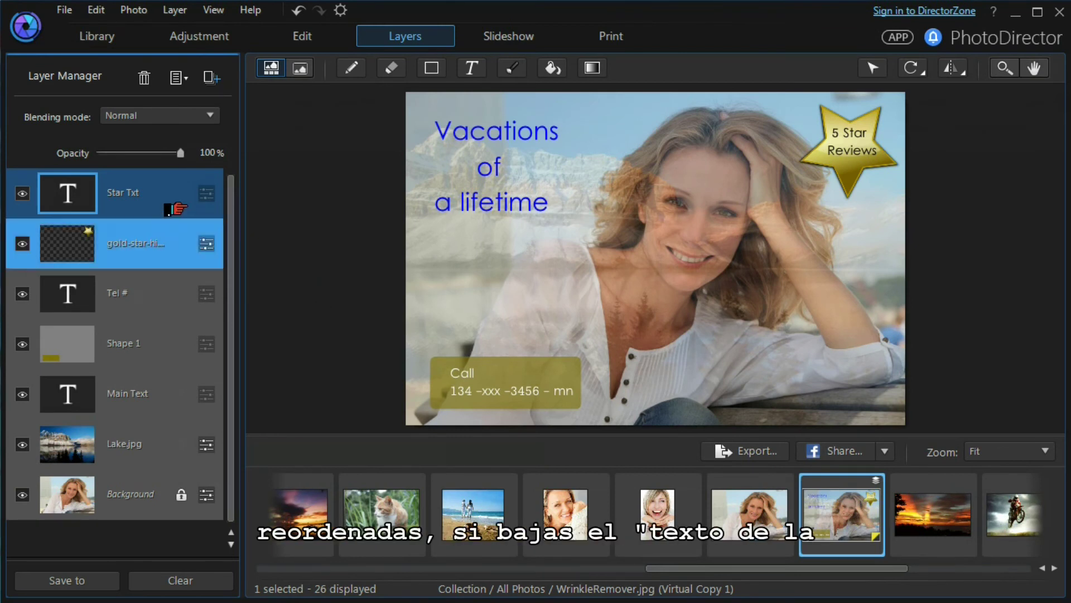
Keep the Star Txt layer above the gold star and save the leaflet with Ctrl+S
left_click_drag(139, 192, 137, 254)
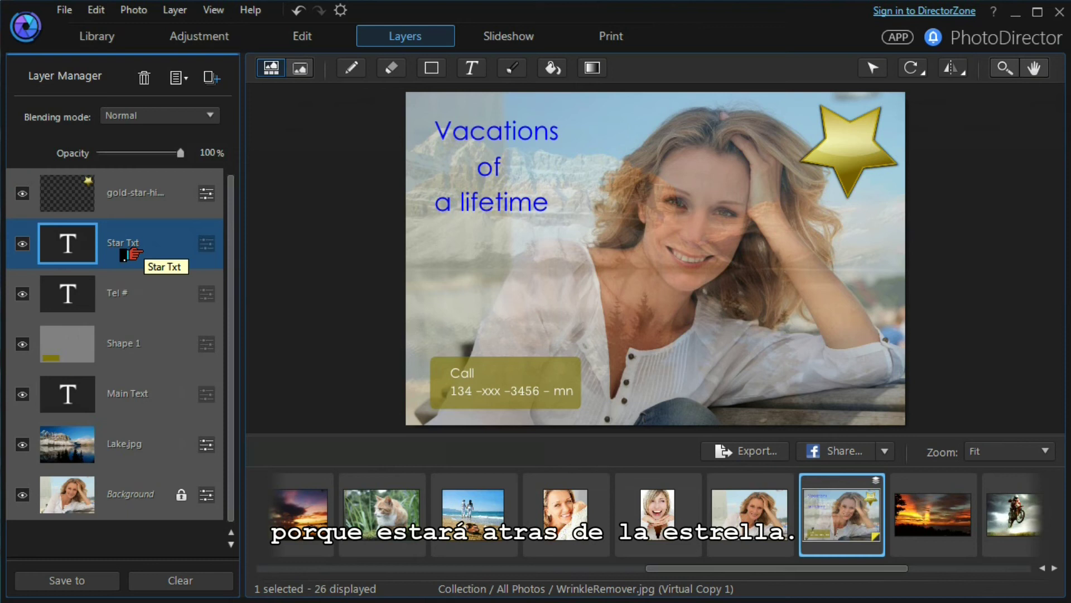
left_click_drag(134, 255, 134, 193)
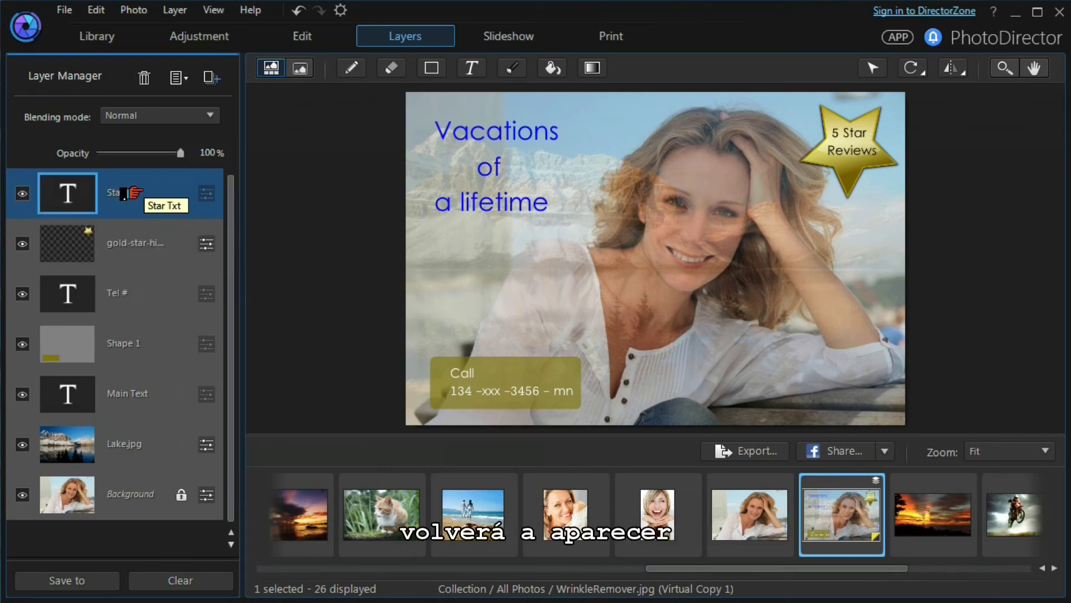
key("ctrl+s")
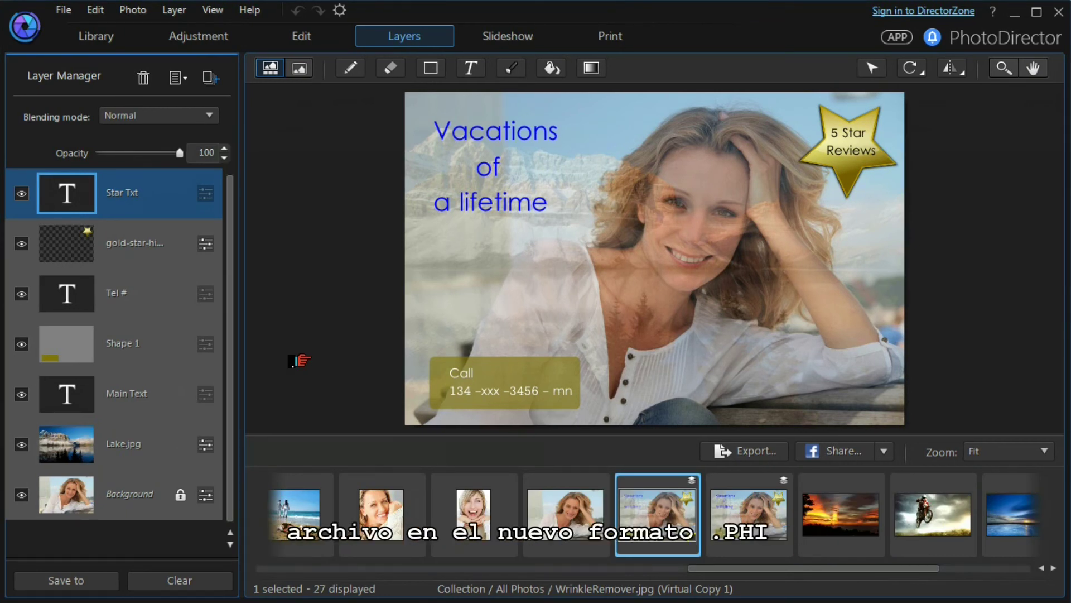
left_click(55, 583)
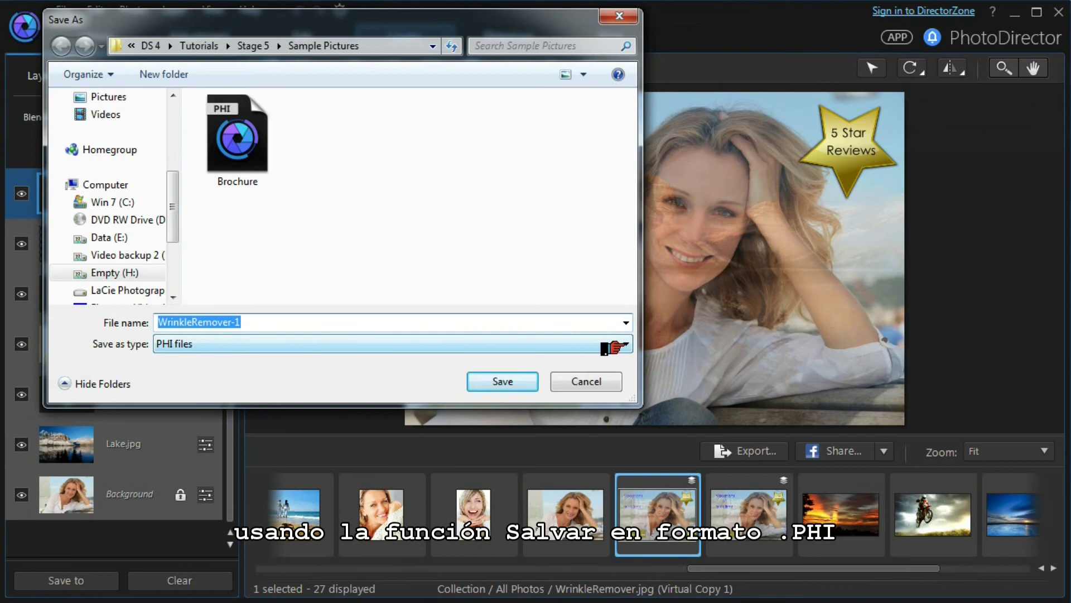
left_click(624, 344)
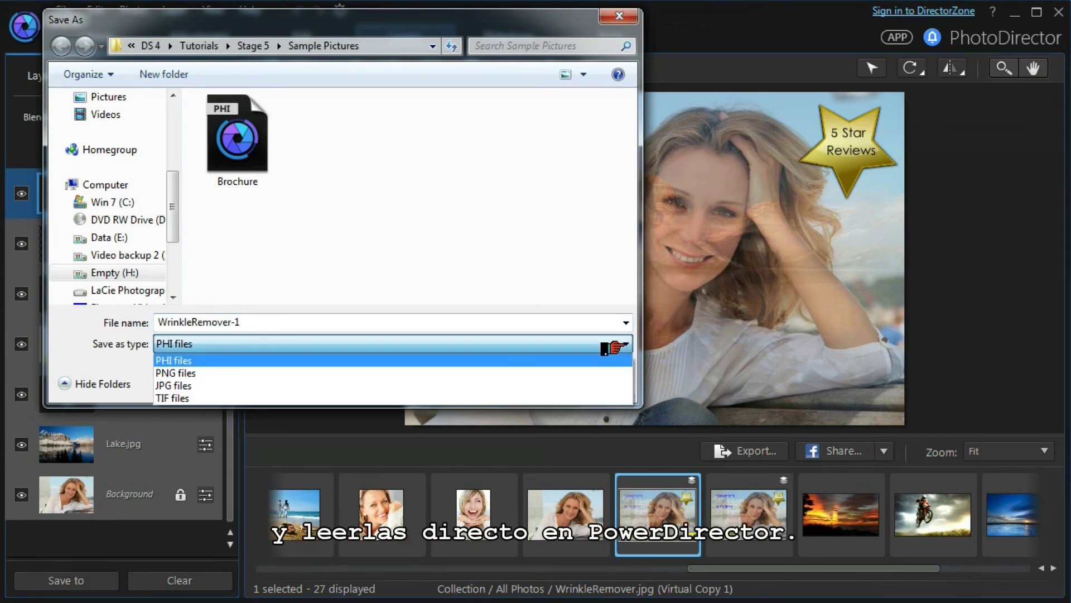
left_click(590, 362)
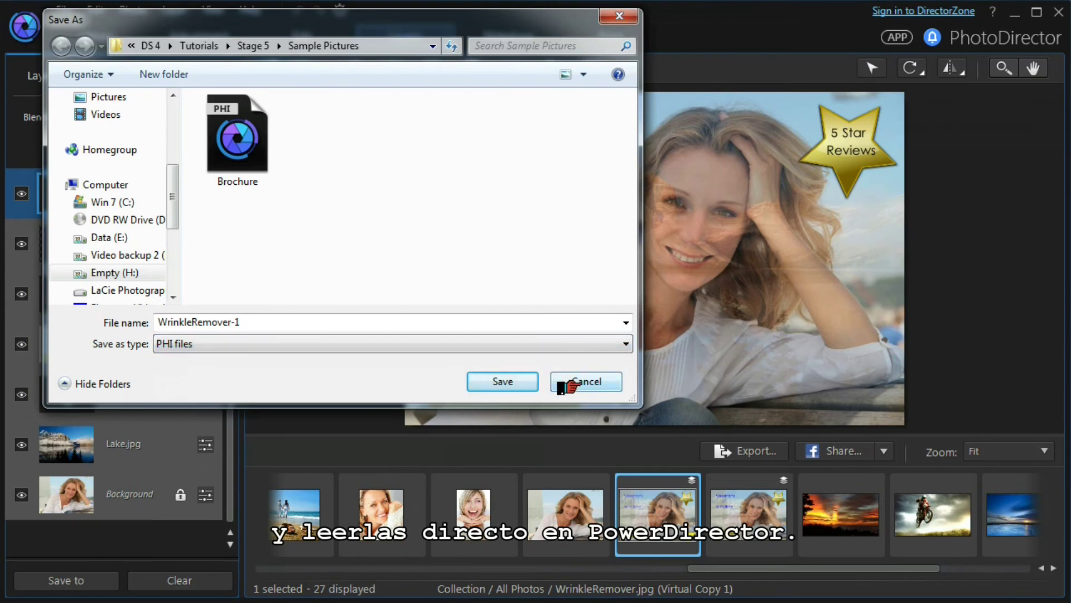
left_click(569, 385)
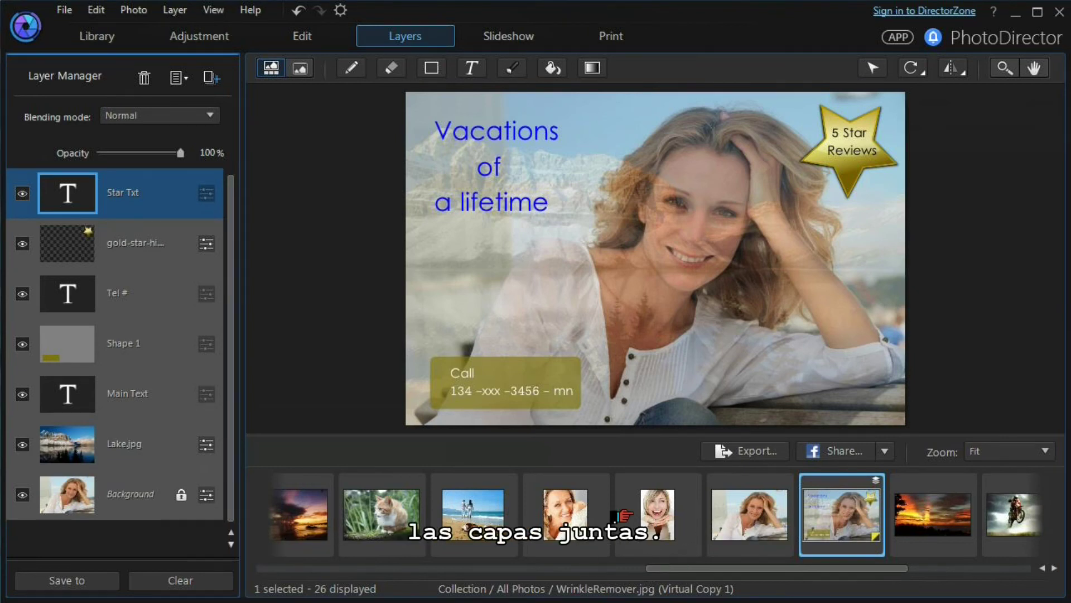
Open ToothBrush.jpg from the filmstrip and duplicate its Background layer
left_click(647, 512)
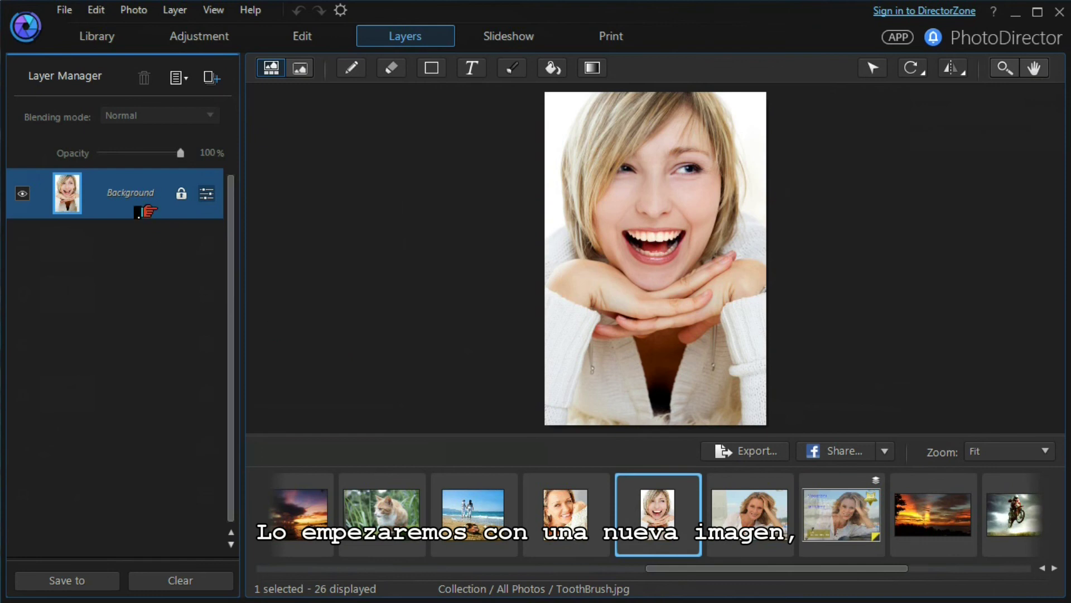
right_click(111, 200)
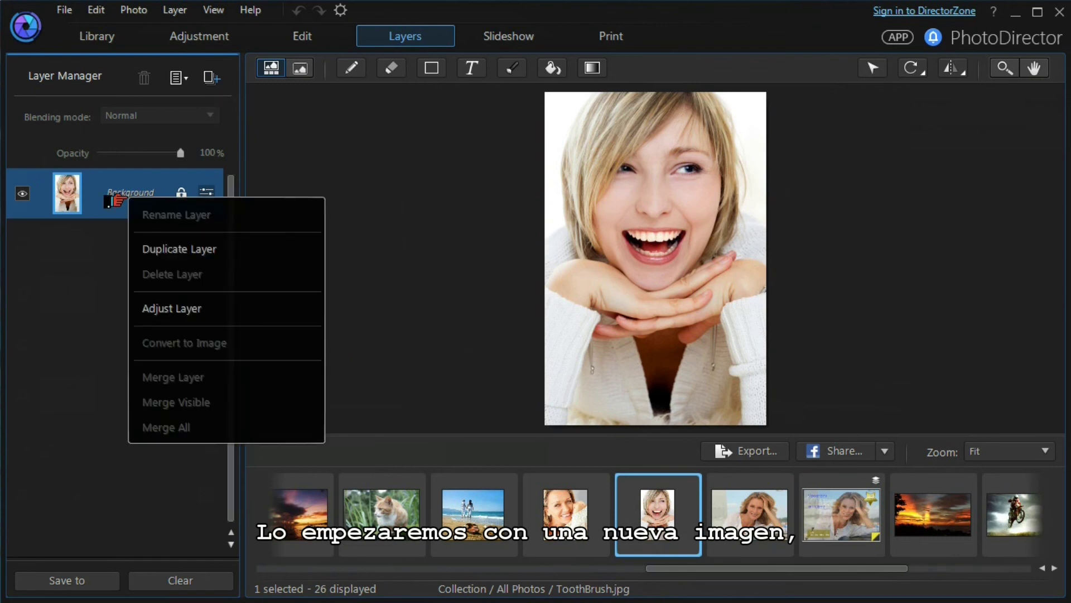
left_click(150, 248)
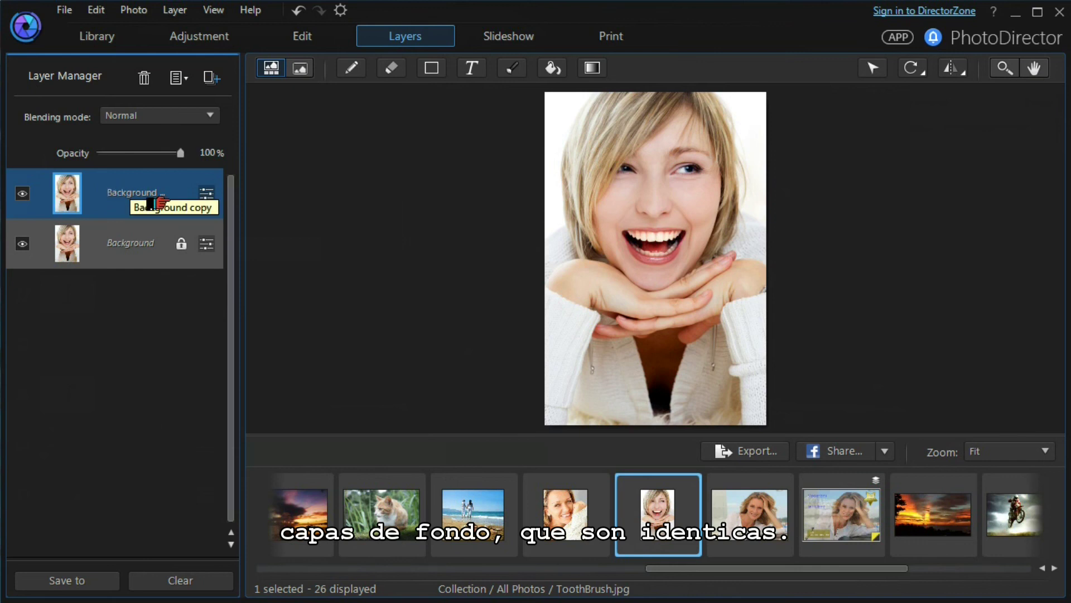
Set the top copy's Saturation to -100 so it turns black and white
left_click(198, 195)
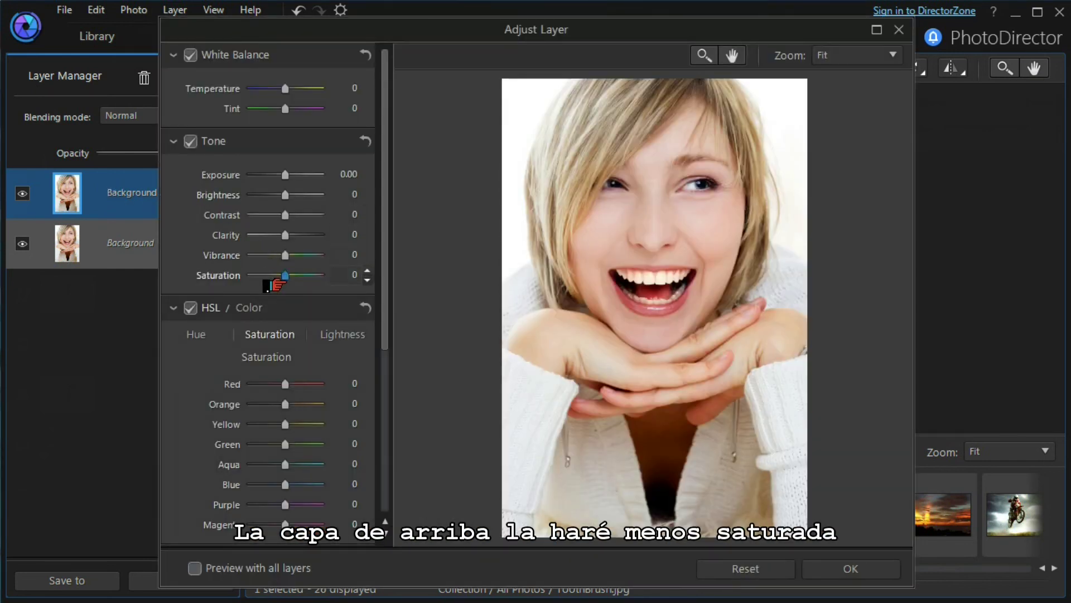
left_click_drag(283, 279, 236, 285)
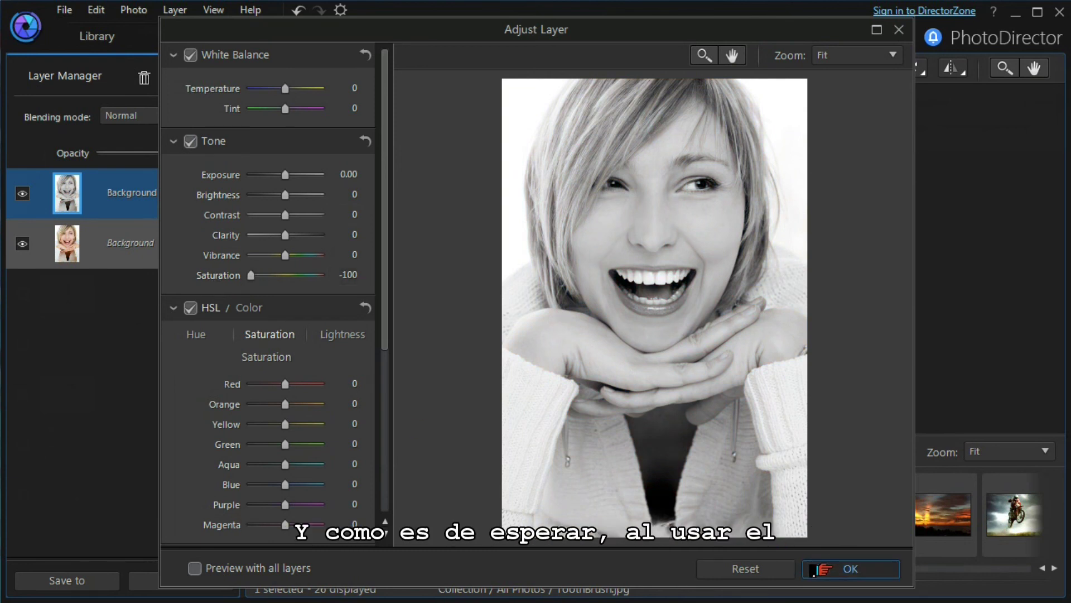
left_click(810, 568)
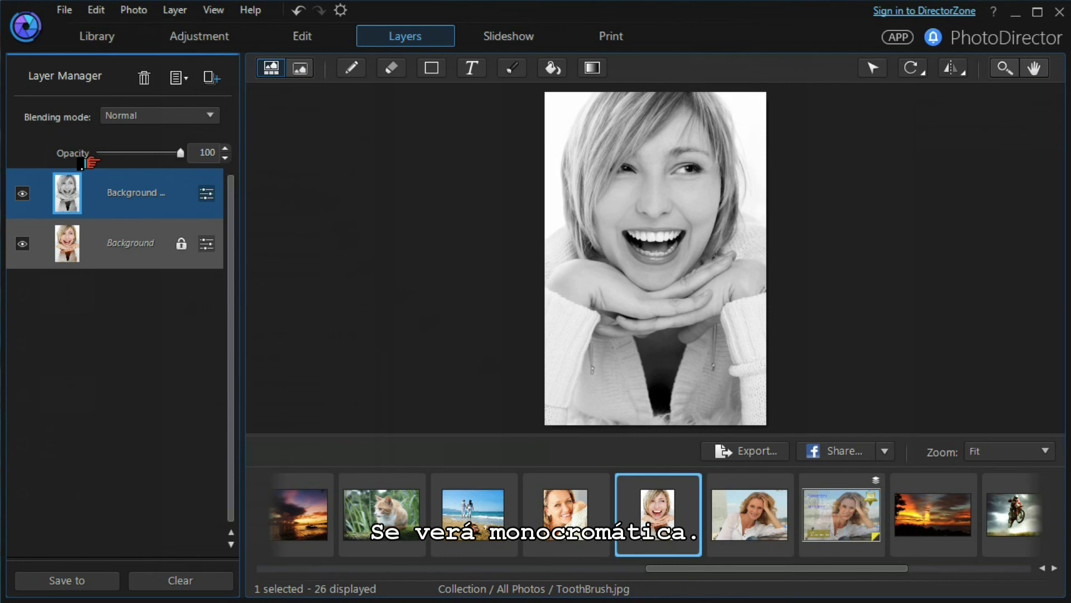
Switch the desaturated top copy to Overlay blending and drop its opacity to 67%
left_click(202, 117)
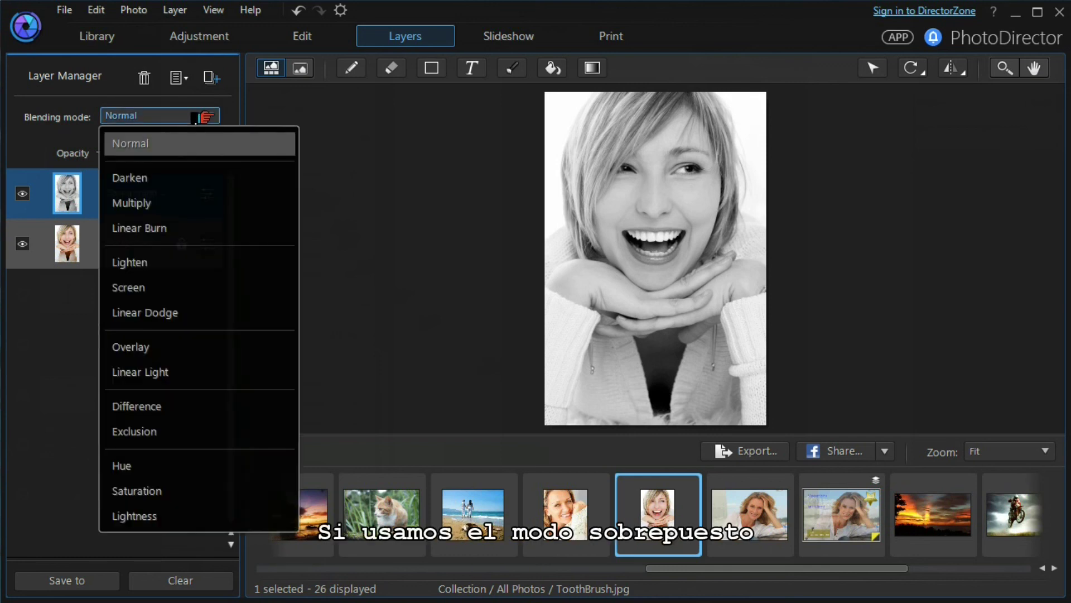
left_click(119, 347)
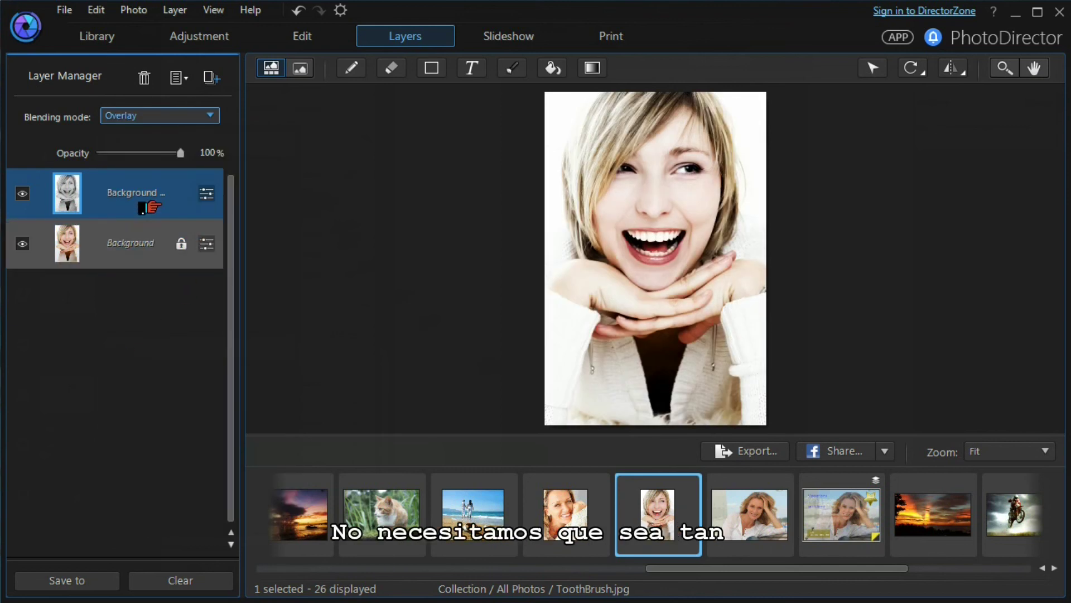
left_click(177, 154)
left_click_drag(170, 158, 142, 162)
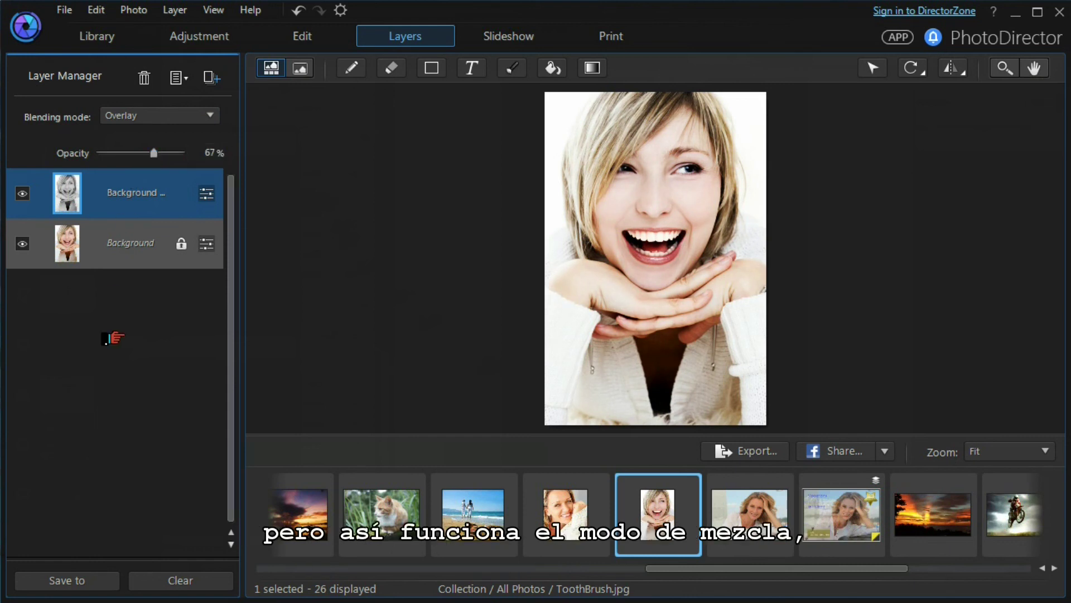
left_click(194, 118)
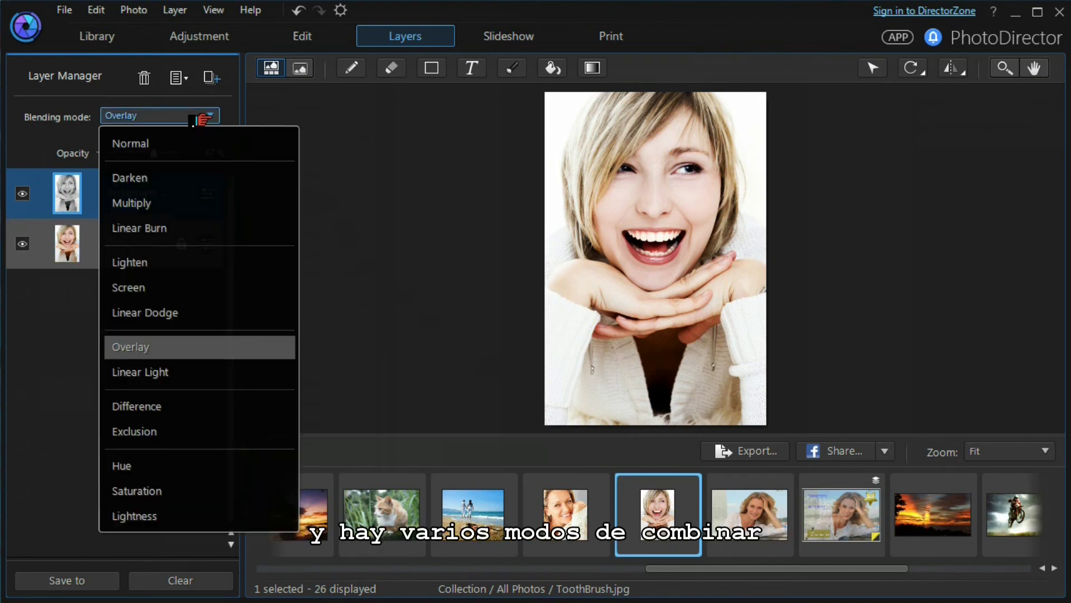